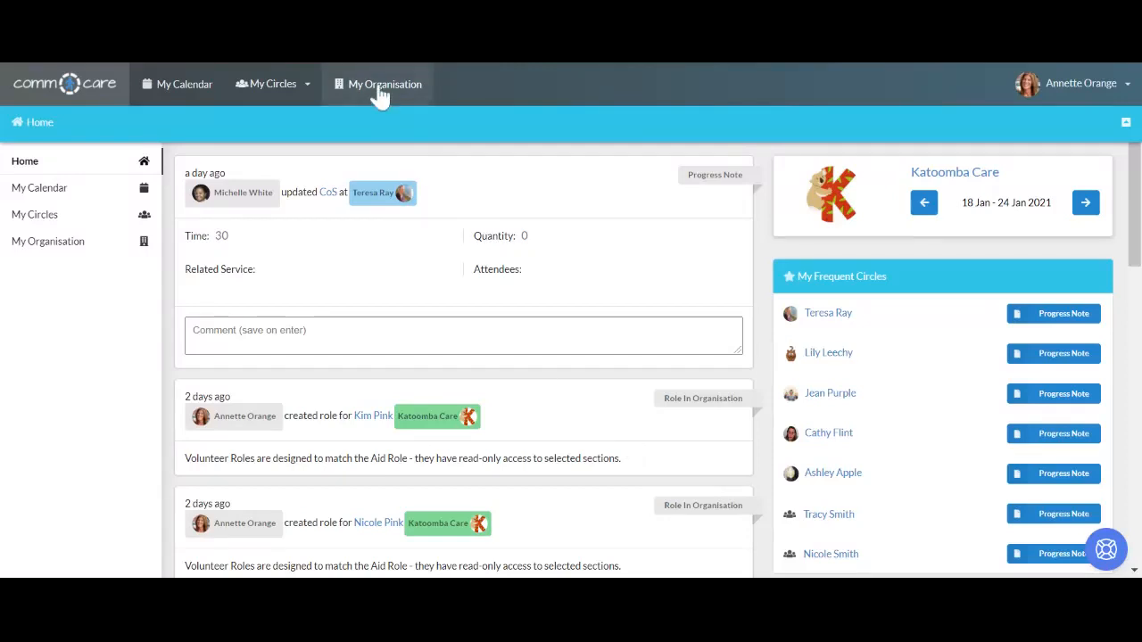
- Open Katoomba Care's Circles list and start adding a new circle
left_click(380, 89)
left_click(214, 138)
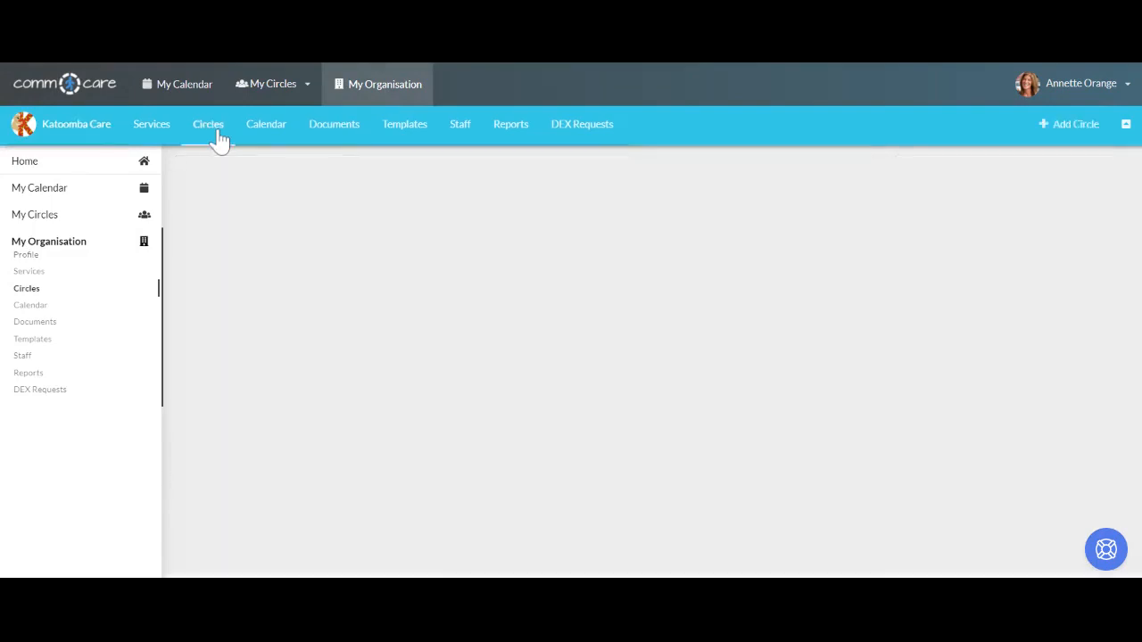
scroll(585, 303, "down", 4)
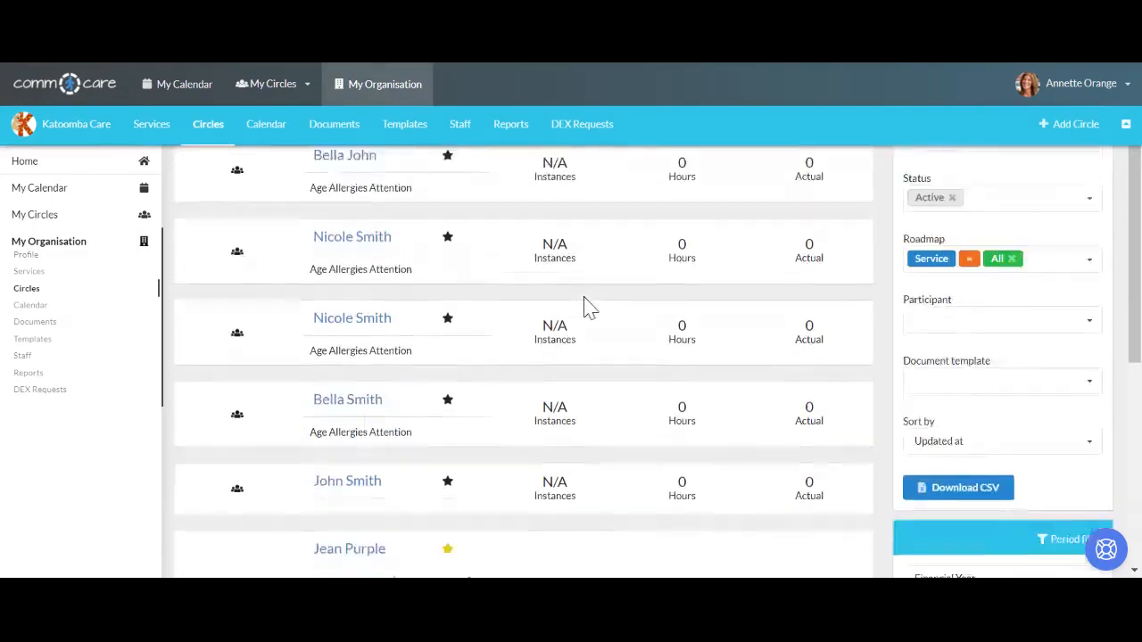
scroll(584, 303, "down", 2)
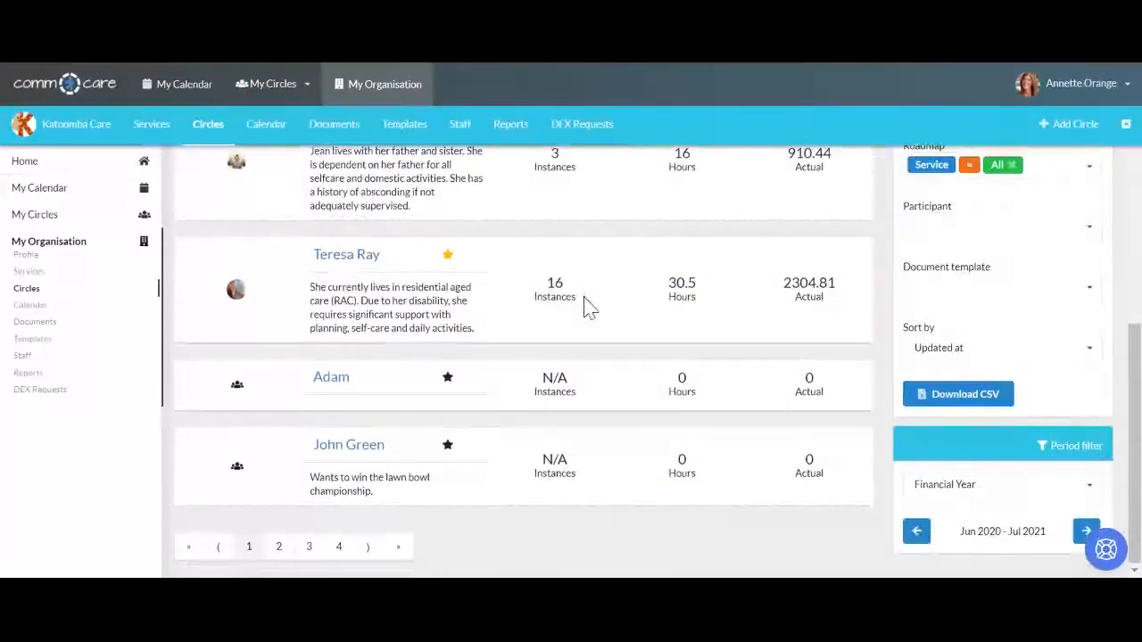
scroll(584, 303, "up", 6)
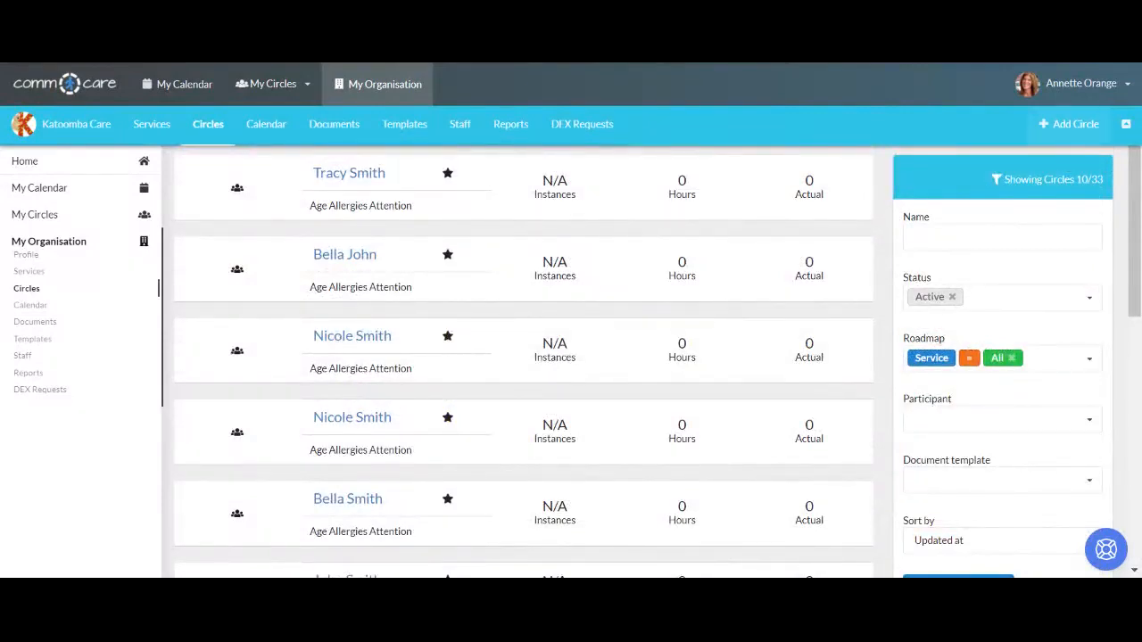
left_click(1069, 132)
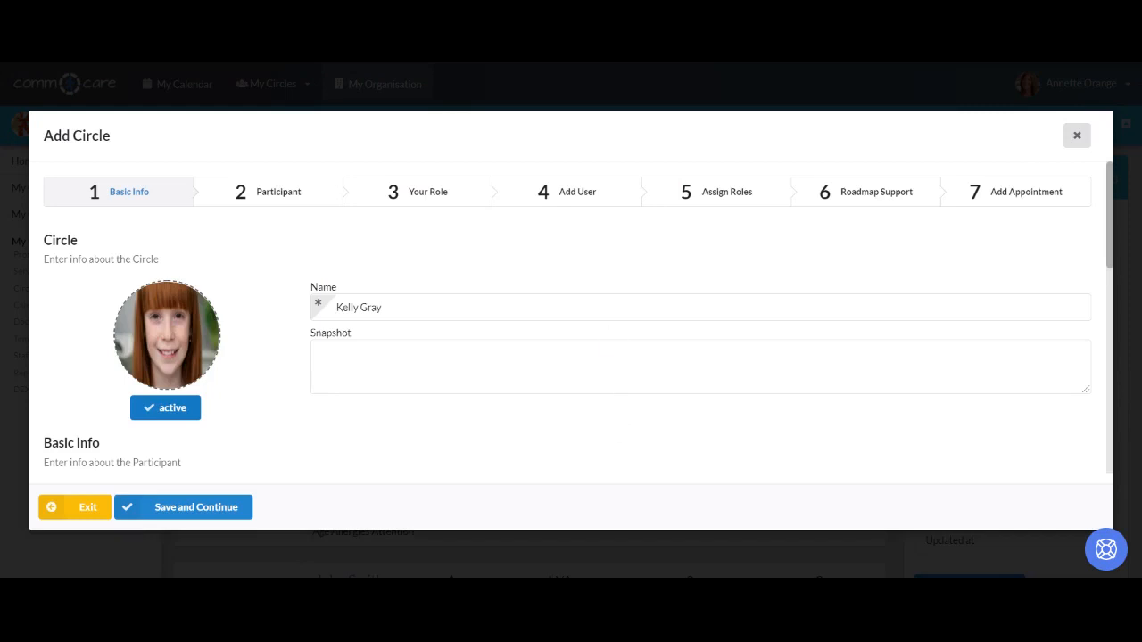
- Write the circle's snapshot as three lines: Age, Allergies and Attention
left_click(603, 357)
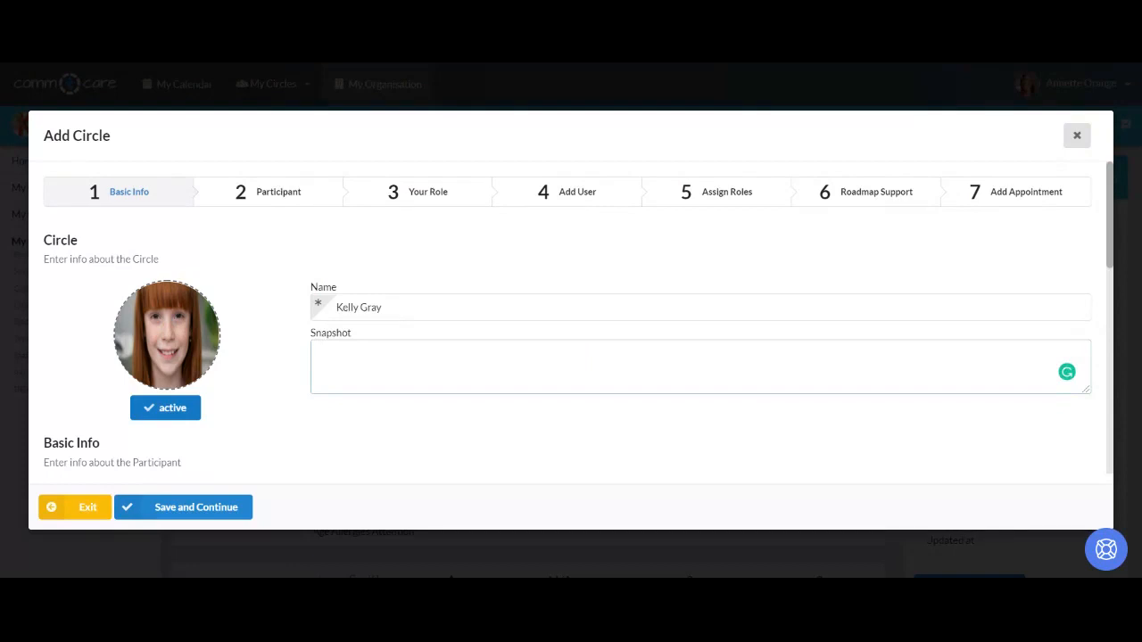
type("Age")
key("Return")
type("Allergies")
key("Return")
type("Attention")
- Add the participant's email address and save the basic info
scroll(455, 426, "down", 5)
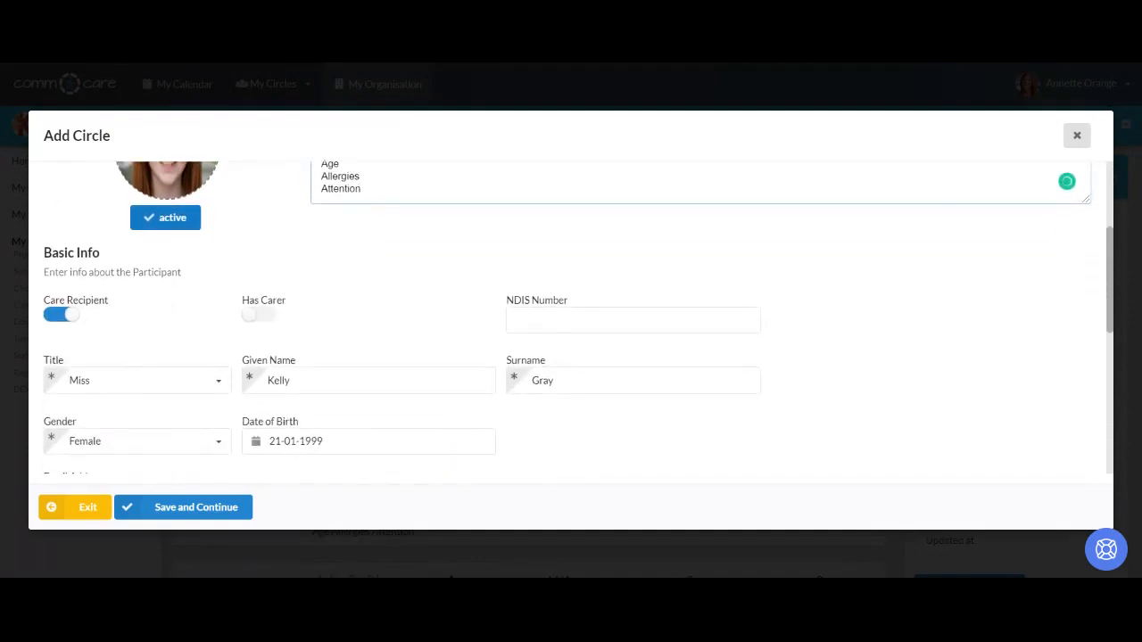
scroll(455, 426, "down", 5)
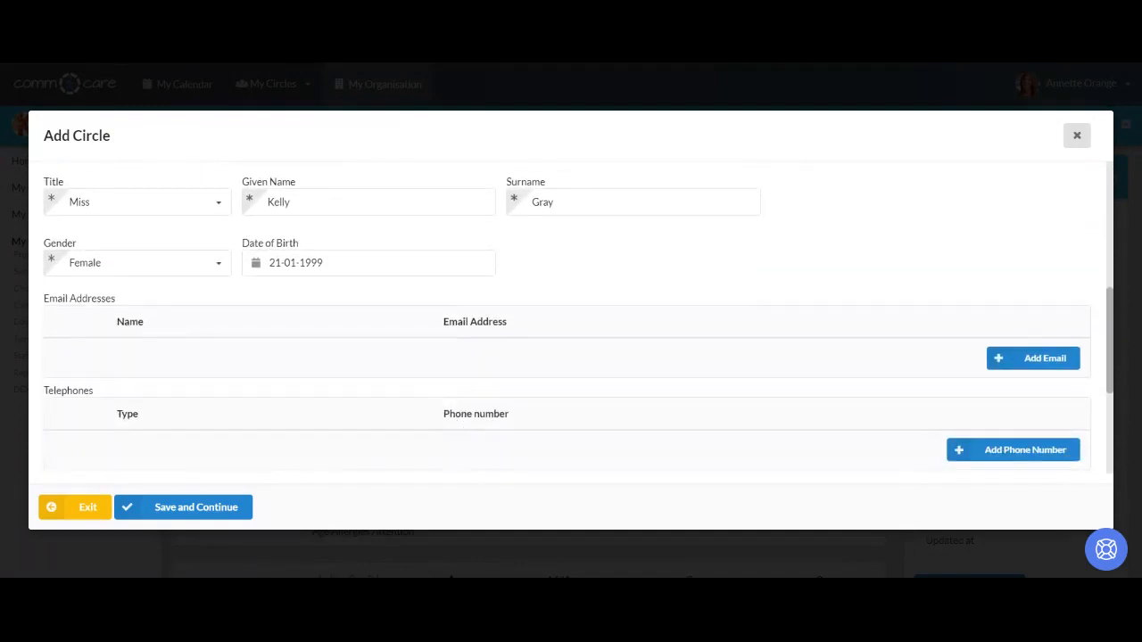
left_click(1033, 364)
left_click(482, 363)
type("kell")
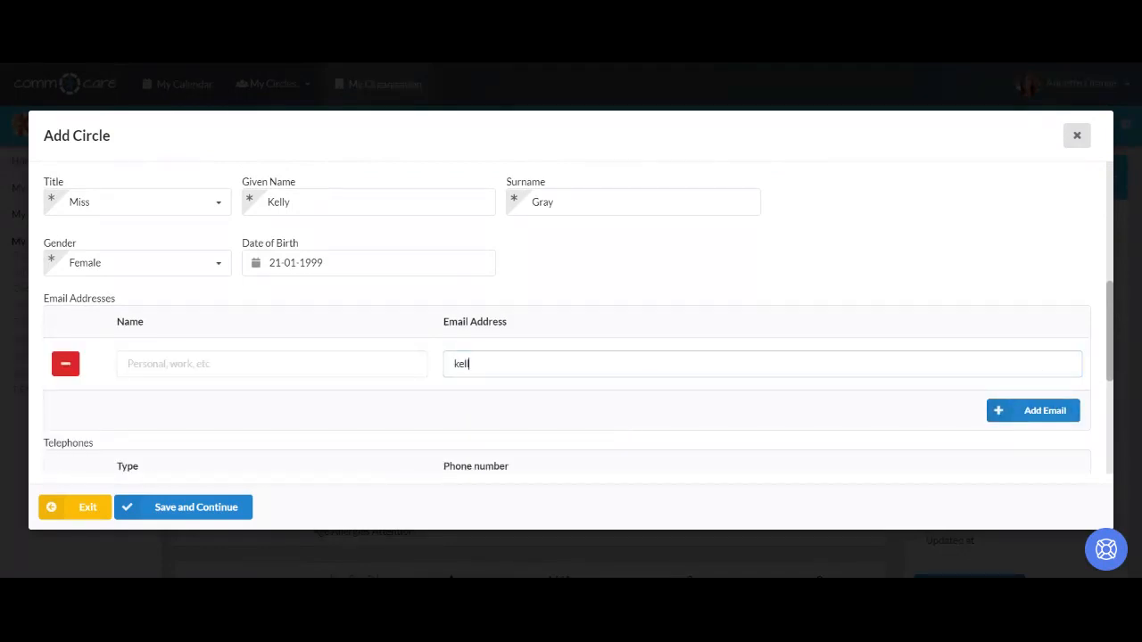
type("y@test.com")
scroll(455, 437, "down", 3)
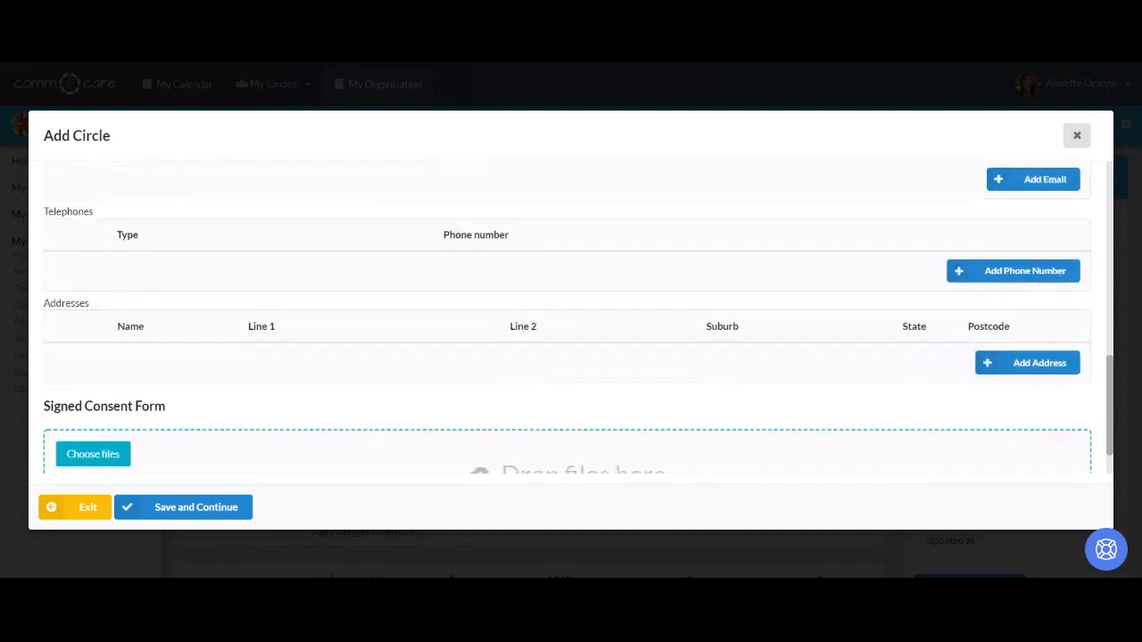
left_click(228, 508)
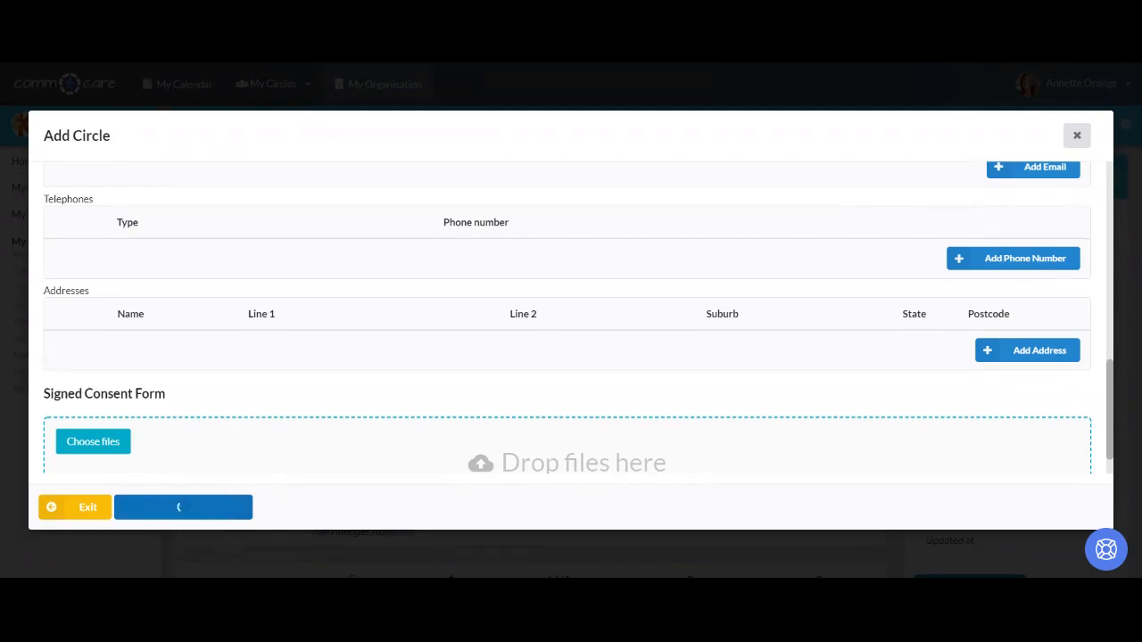
- Scroll through the participant's detail sections, from Cultural Background to Occupation, and back up
scroll(538, 426, "down", 3)
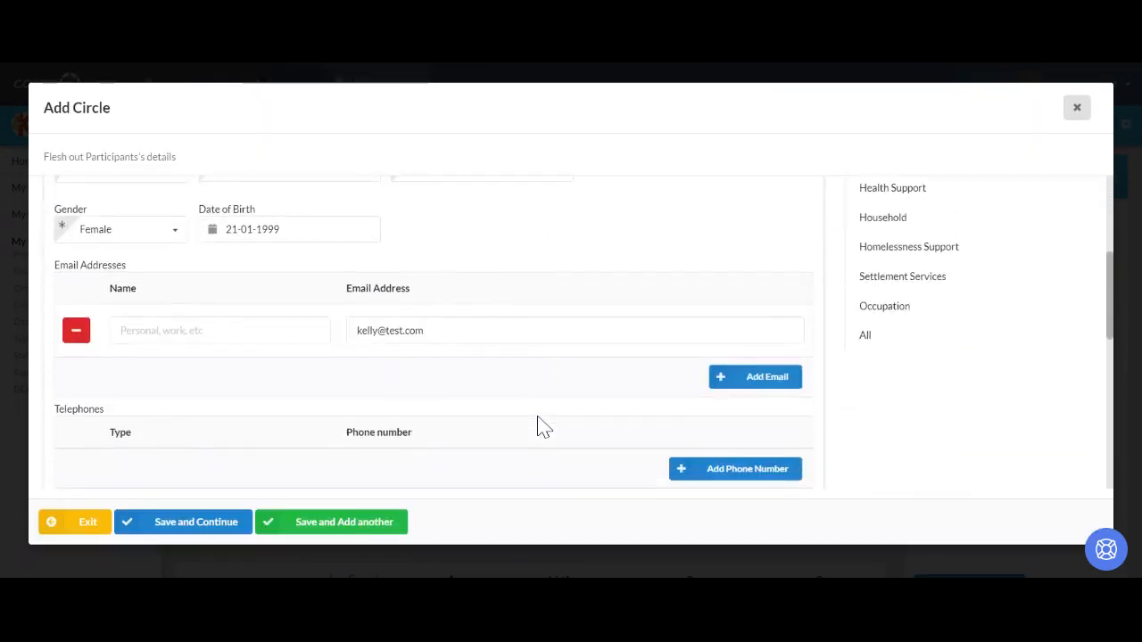
scroll(538, 426, "down", 10)
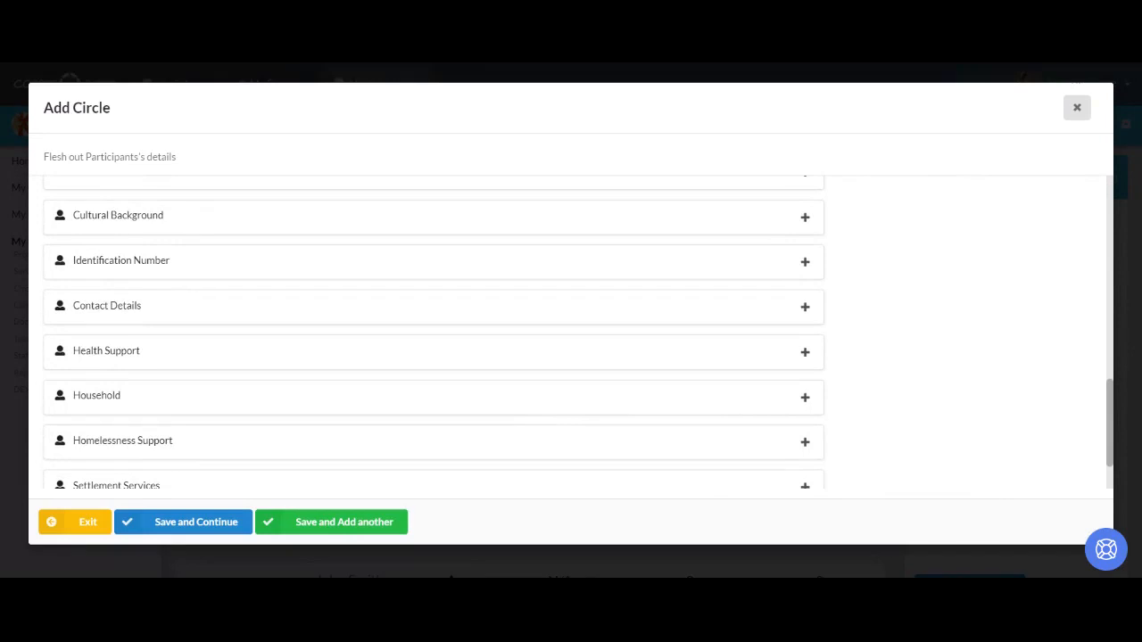
scroll(538, 426, "down", 1)
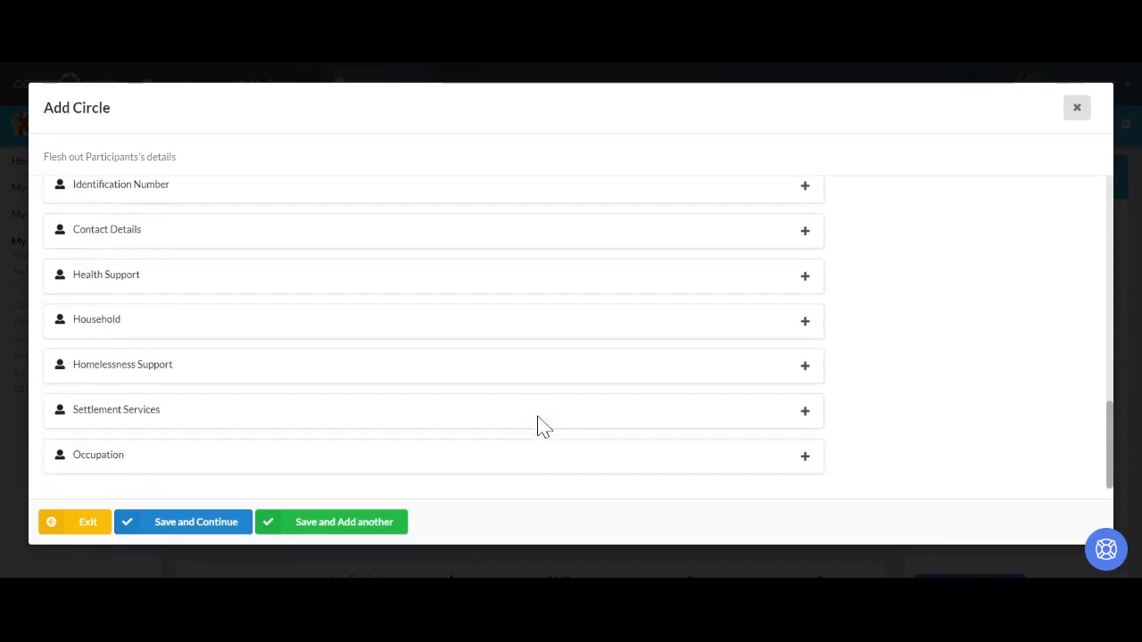
scroll(538, 425, "up", 8)
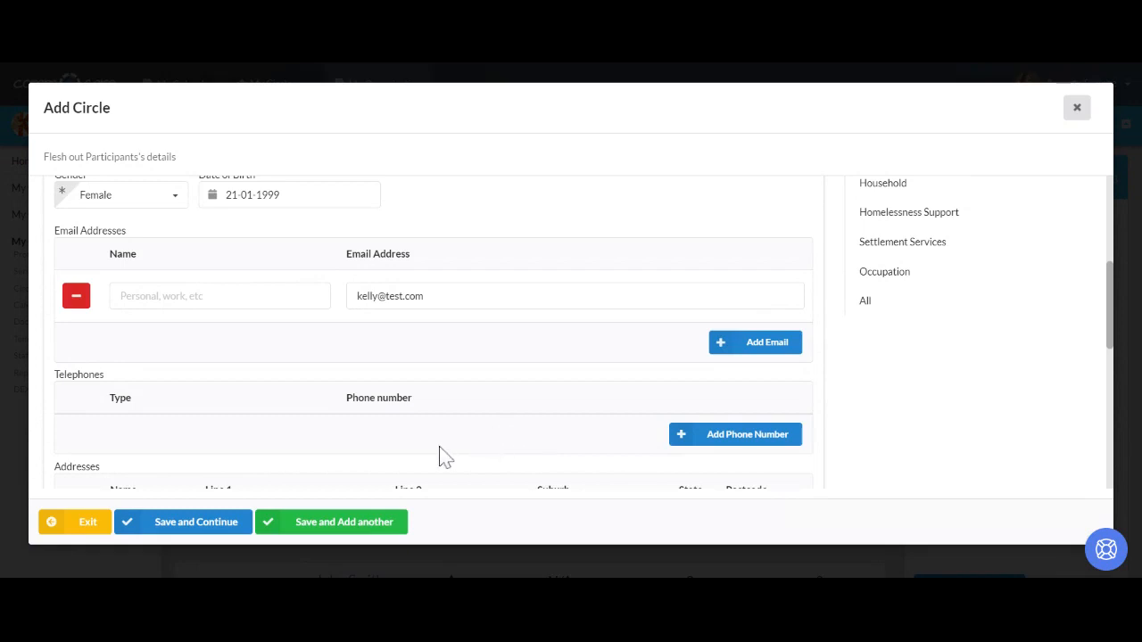
- Start another participant marked as Plan Manager, with institution name 'White Planner'
left_click(374, 534)
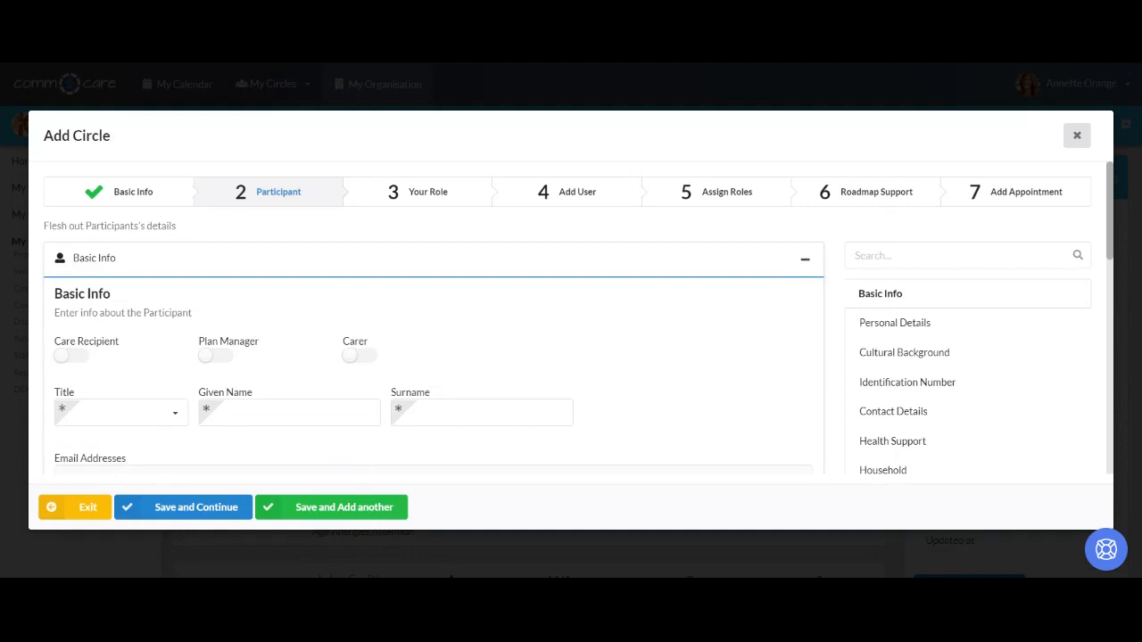
left_click(216, 356)
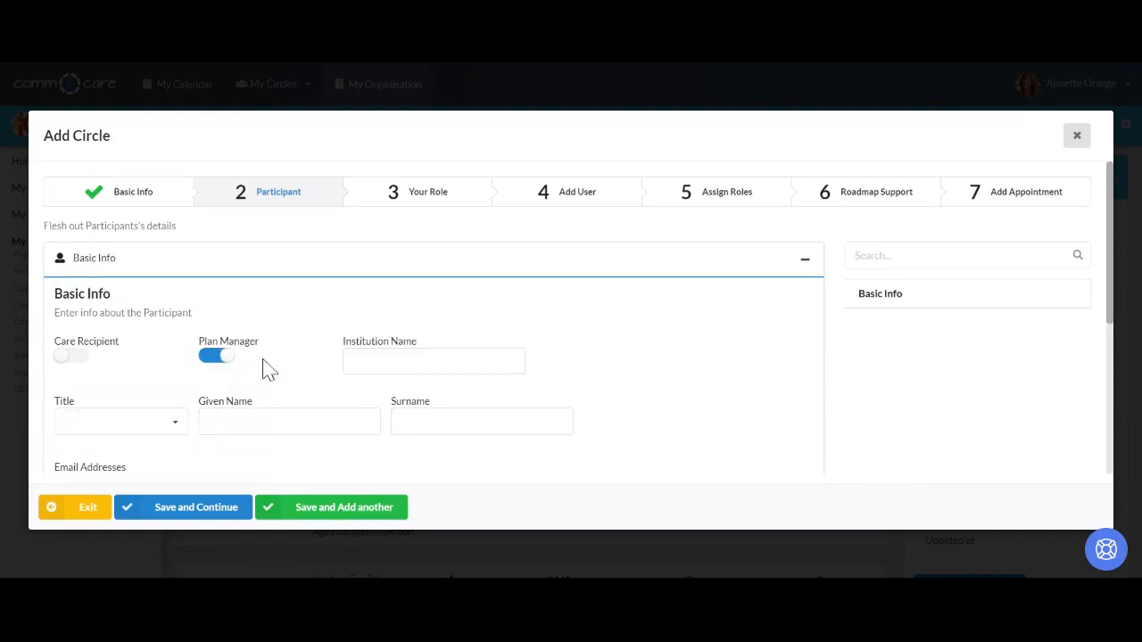
left_click(358, 362)
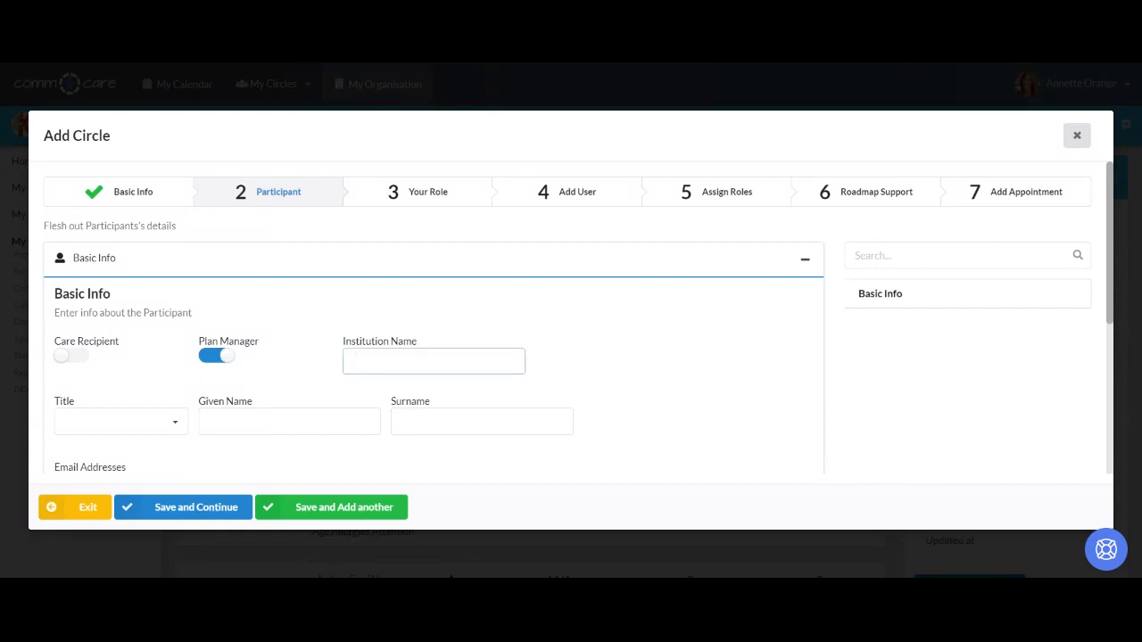
type("White Planner")
- Add the plan manager's account email address and save the participants
scroll(393, 409, "down", 2)
left_click(755, 376)
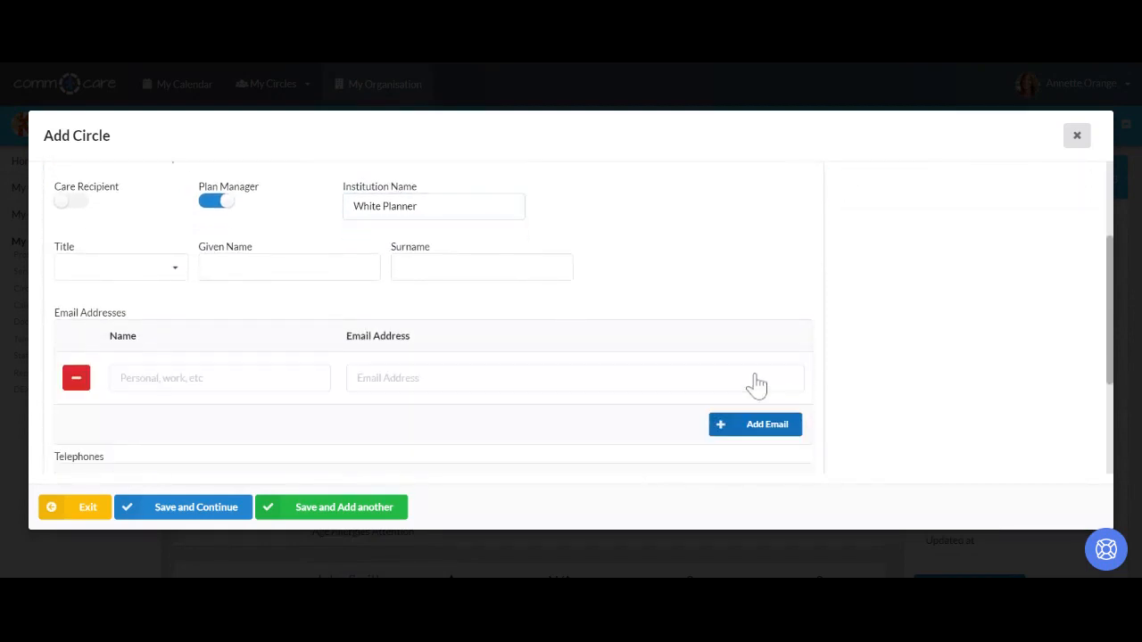
left_click(421, 378)
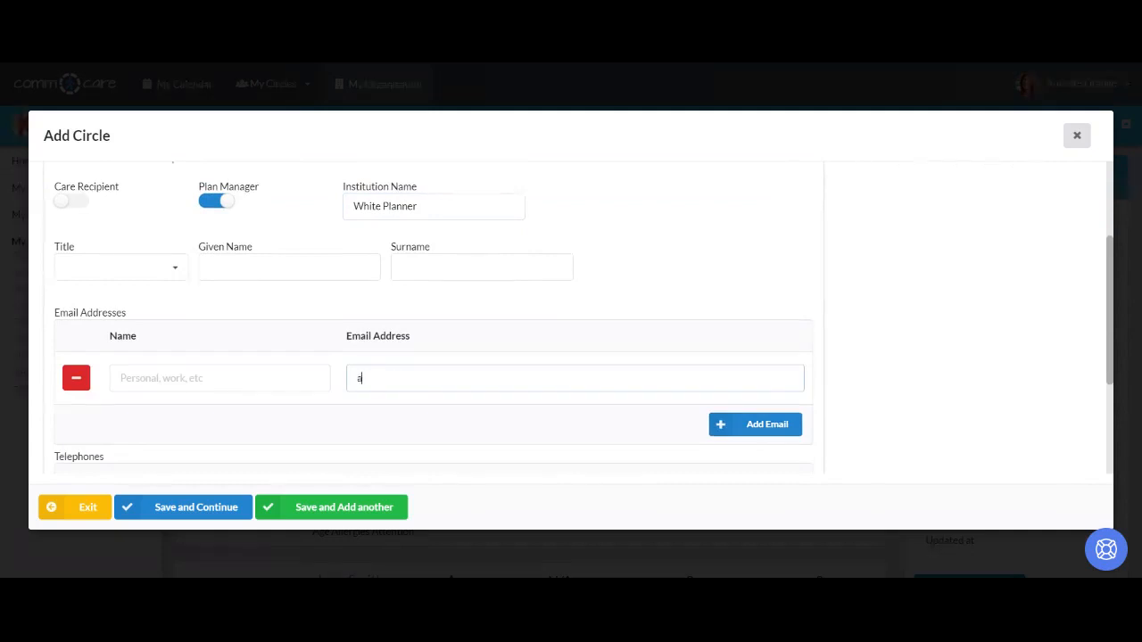
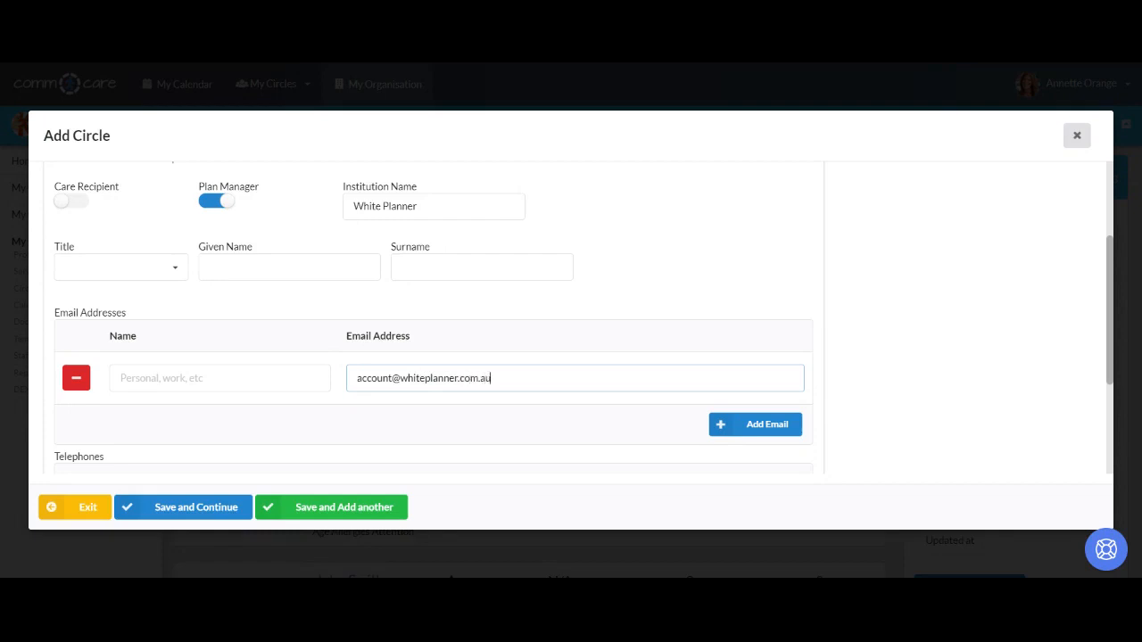
scroll(571, 321, "down", 2)
scroll(629, 389, "down", 1)
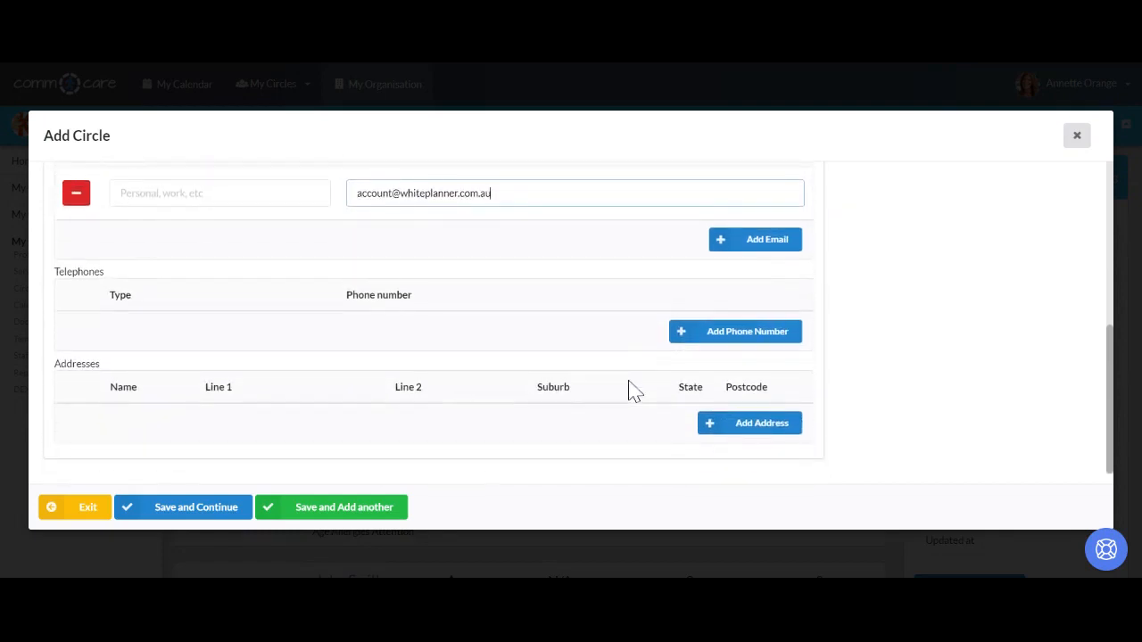
left_click(205, 510)
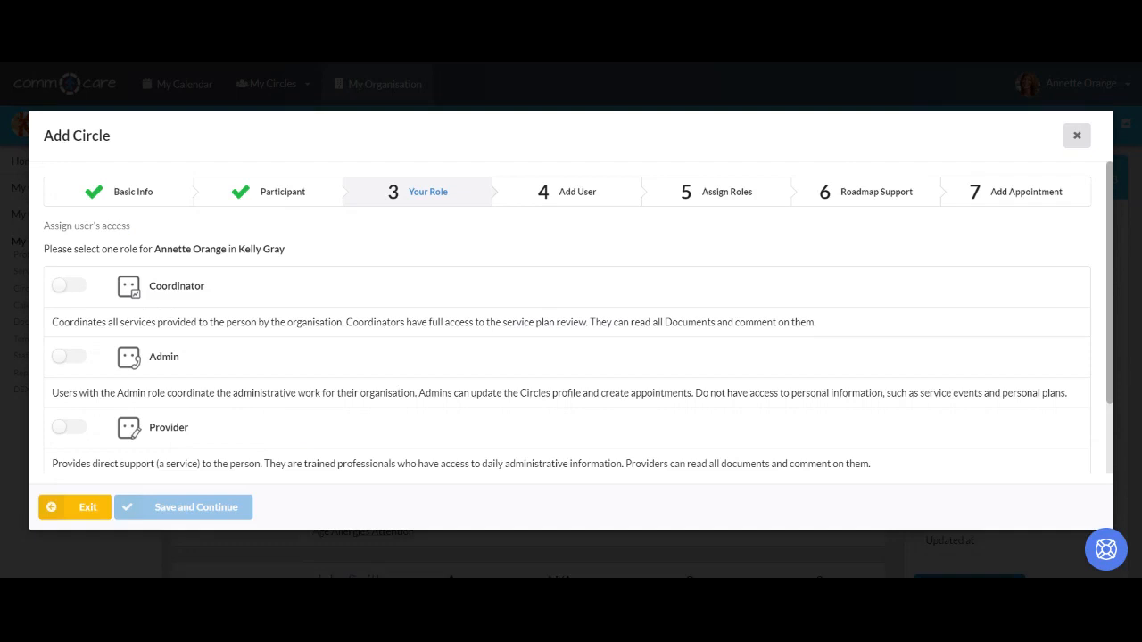
- Switch on the Coordinator role for yourself and save it
left_click(68, 287)
scroll(571, 321, "down", 1)
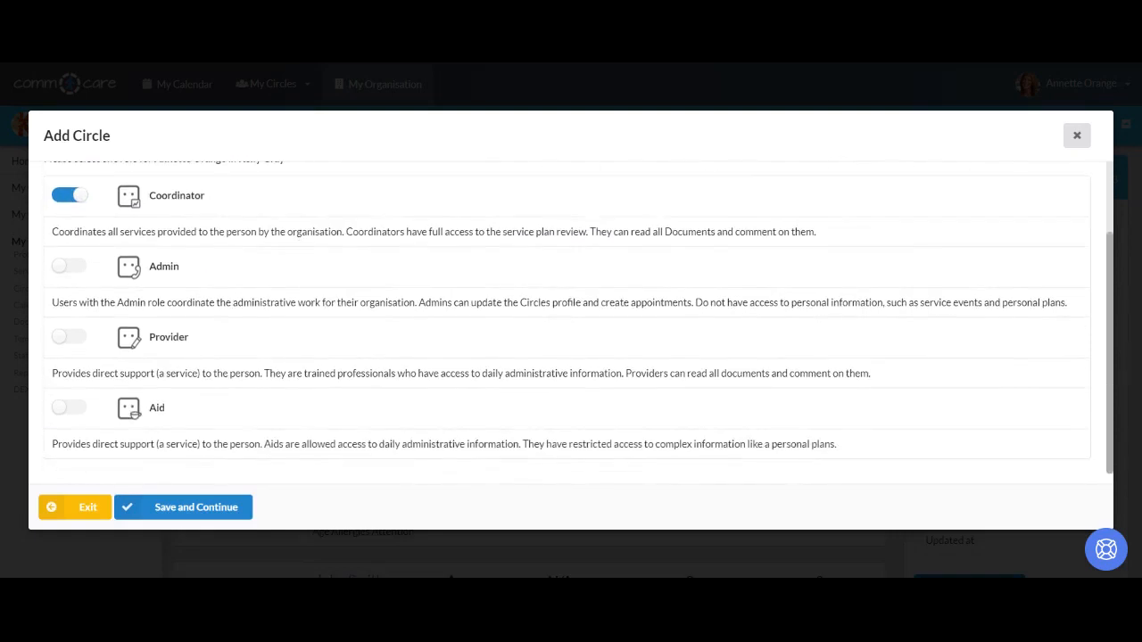
left_click(220, 510)
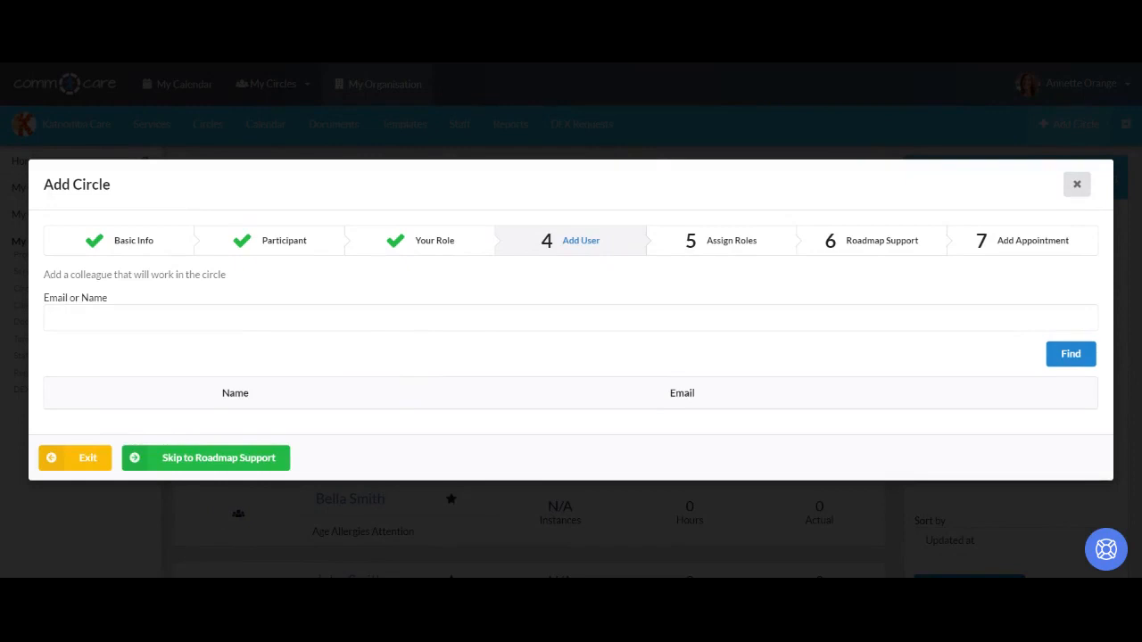
- Search Add User for the colleague by their first name
type("mi")
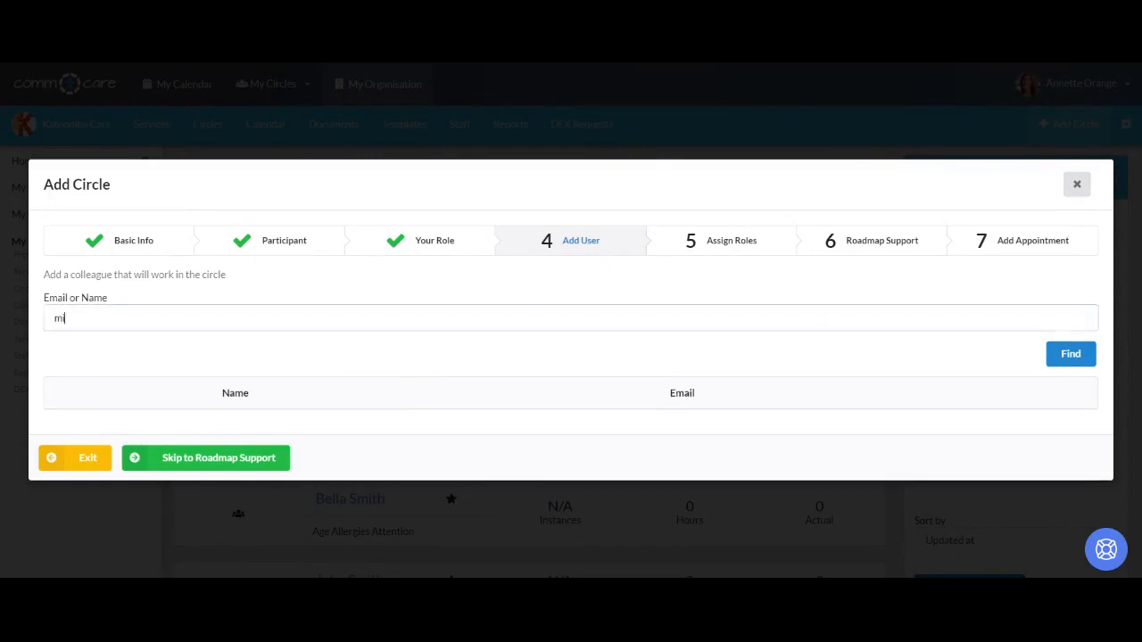
type("chelle")
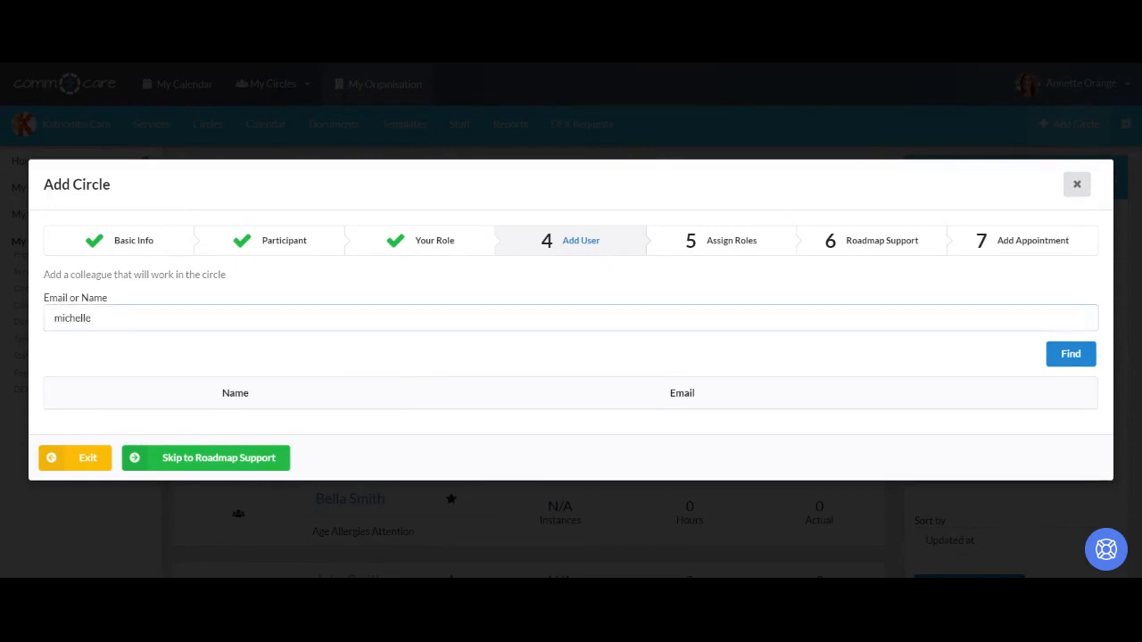
left_click(1067, 357)
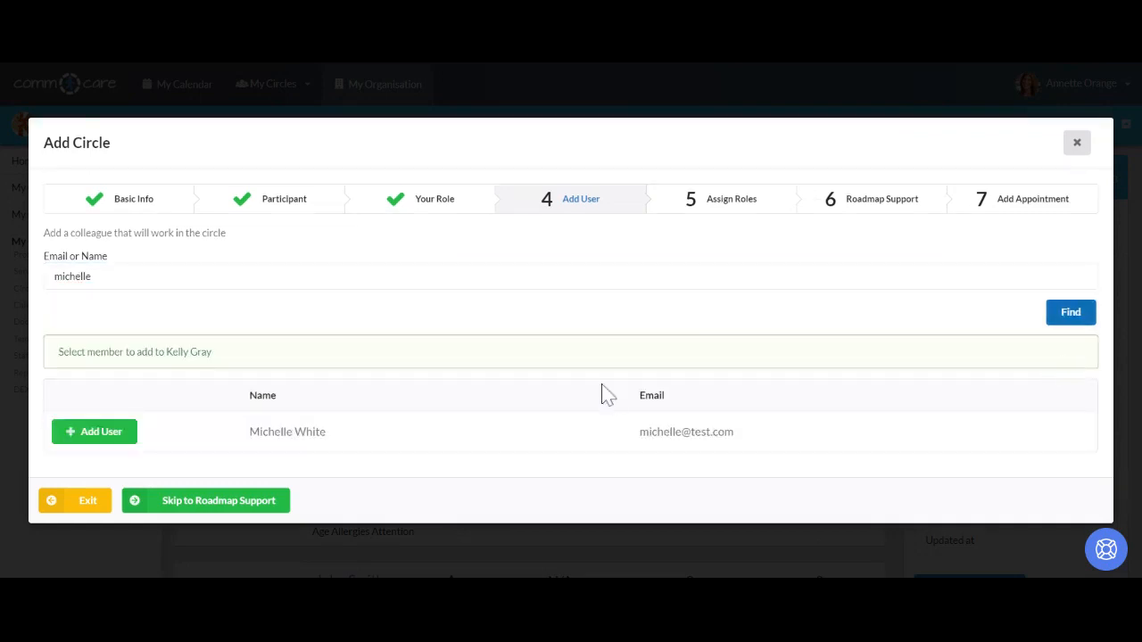
- Add the found colleague to the circle with the Provider role switched on
left_click(101, 437)
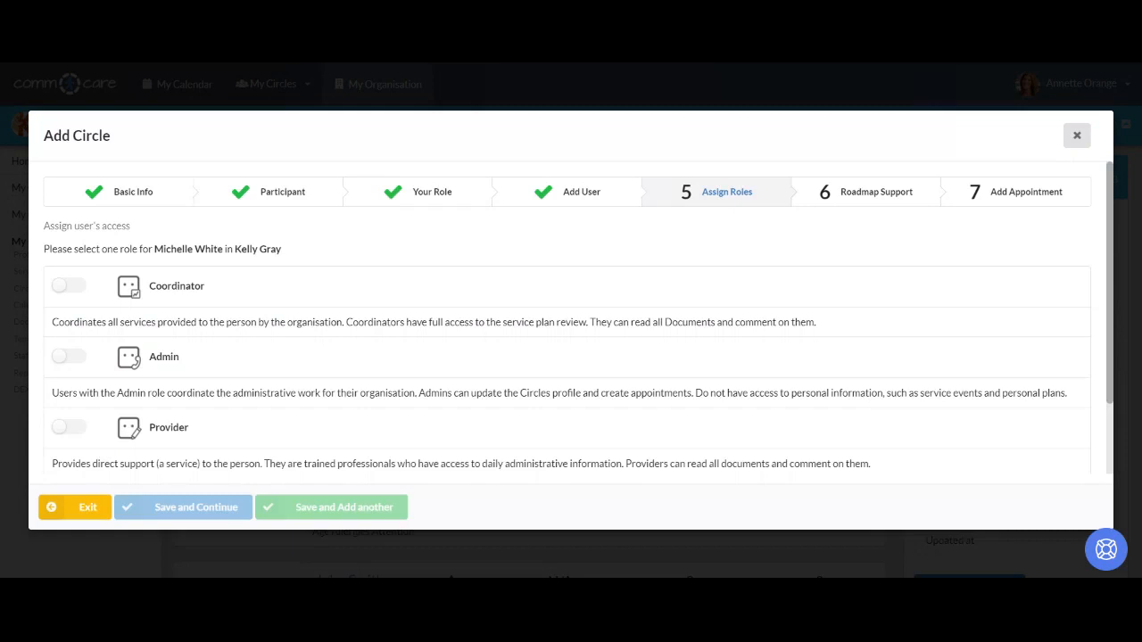
left_click(70, 428)
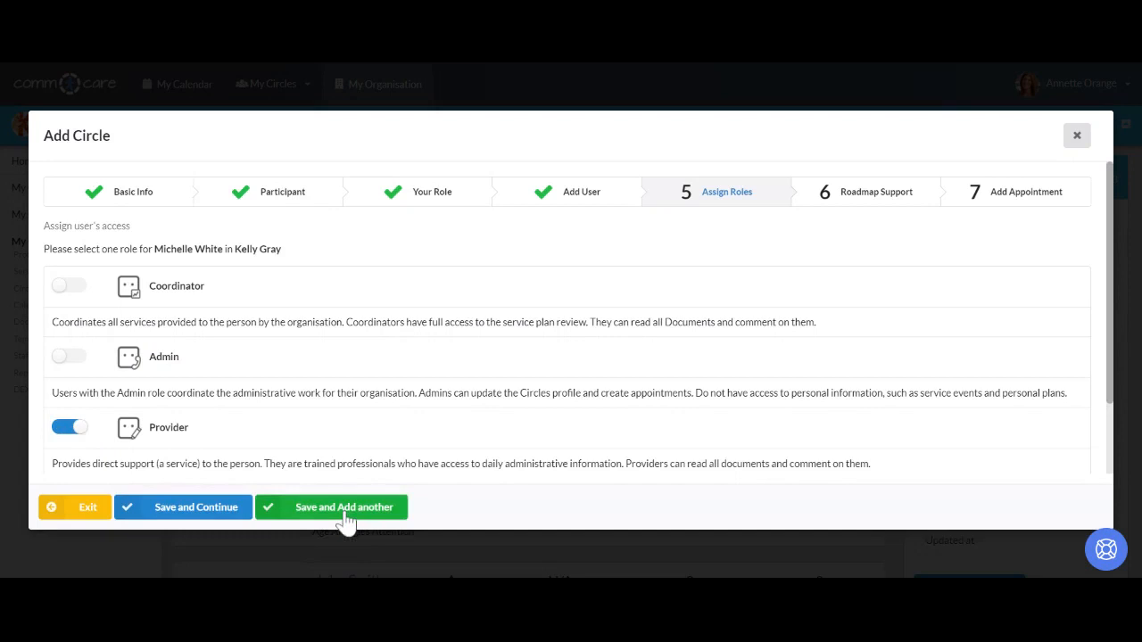
- Save the colleague's role and set Related Service to Coordination of Supports, State Active
left_click(206, 519)
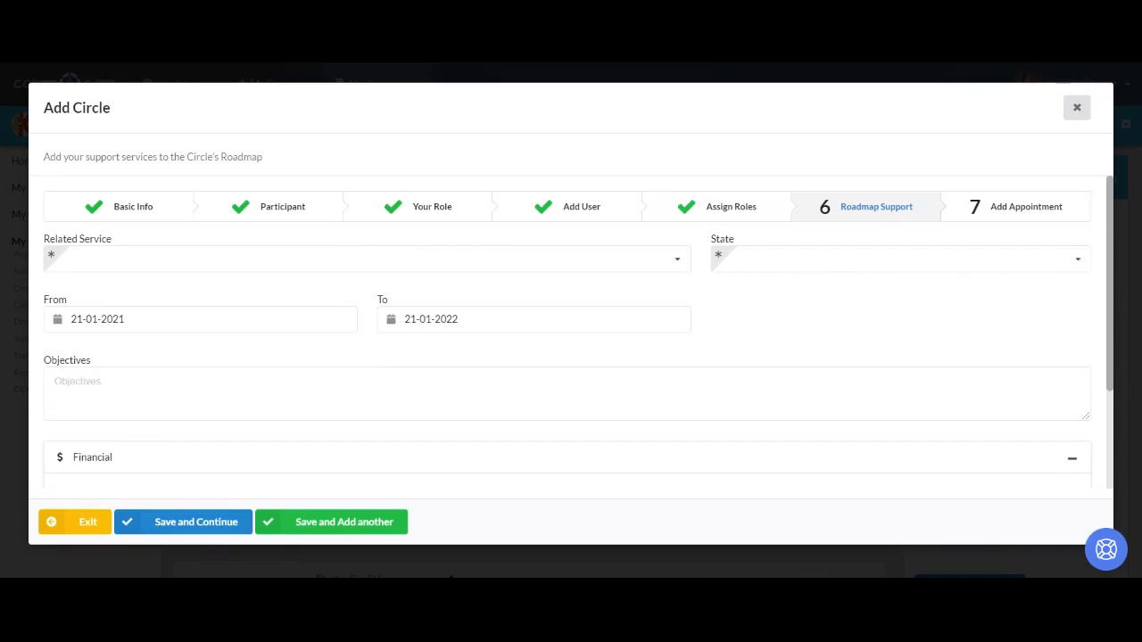
left_click(536, 267)
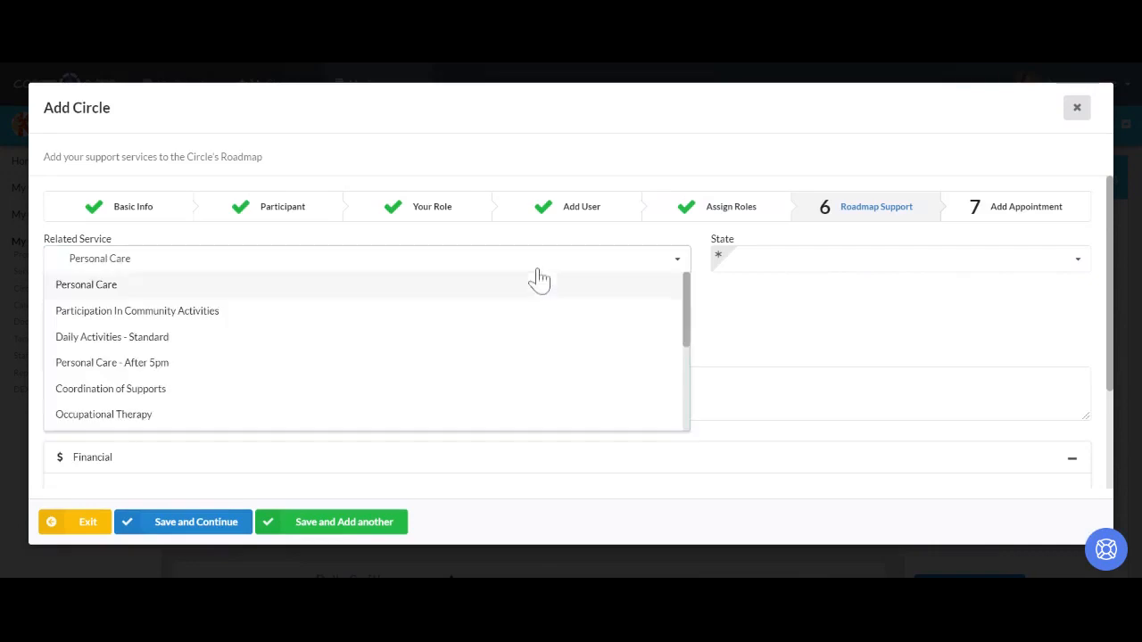
left_click(264, 389)
left_click(755, 272)
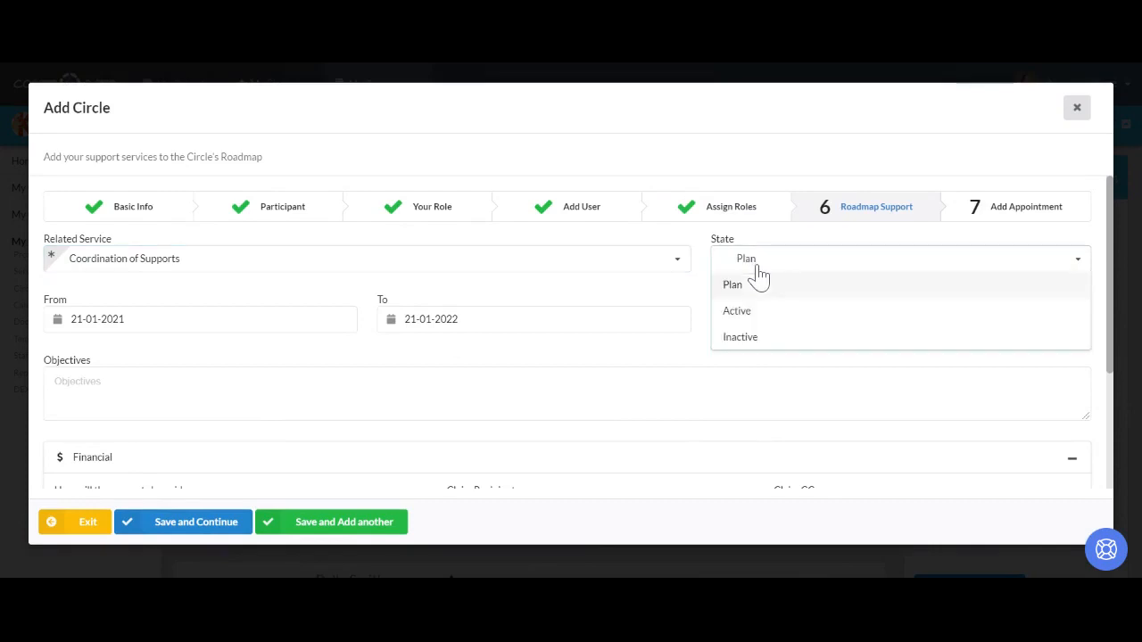
left_click(756, 321)
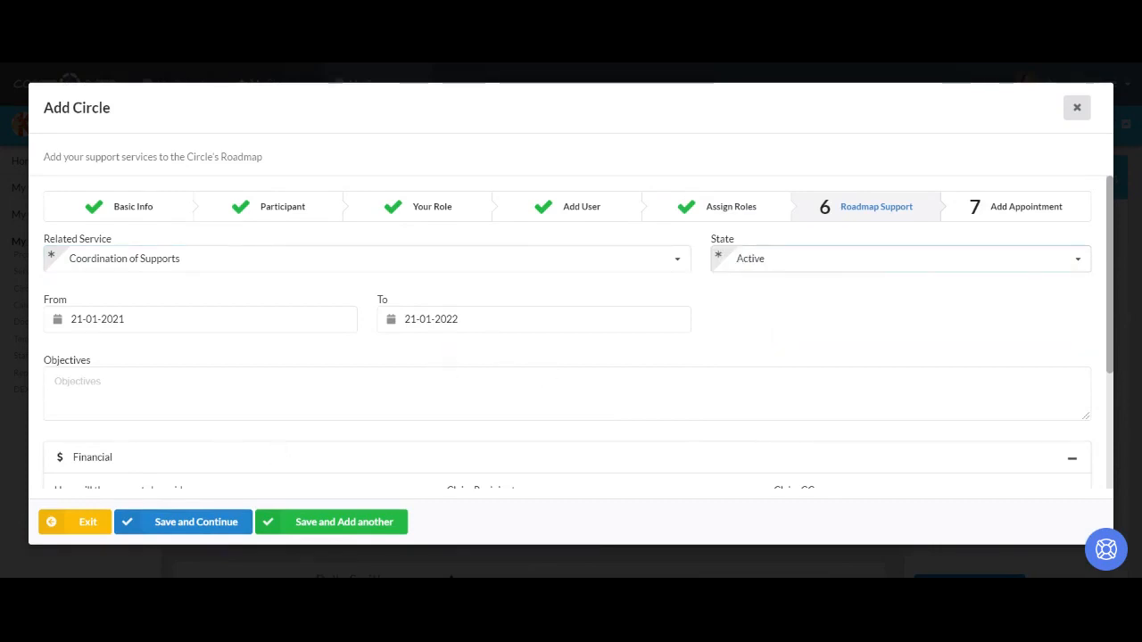
scroll(571, 332, "down", 1)
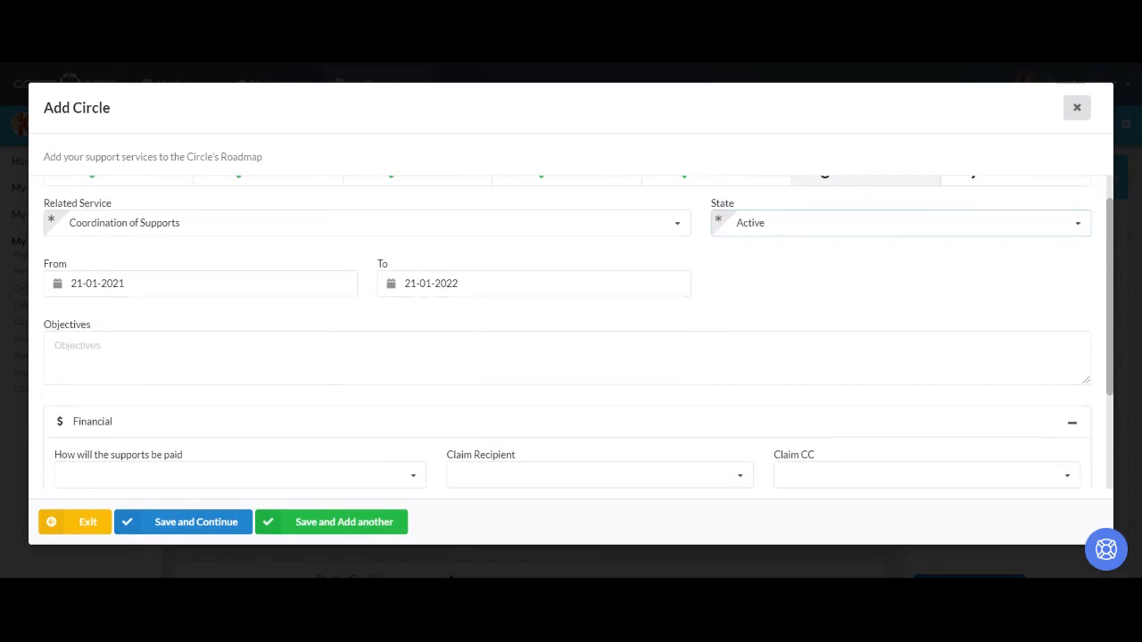
- Have supports paid by Plan manager, with plan manager as claim recipient and participant CC'd
scroll(571, 332, "down", 4)
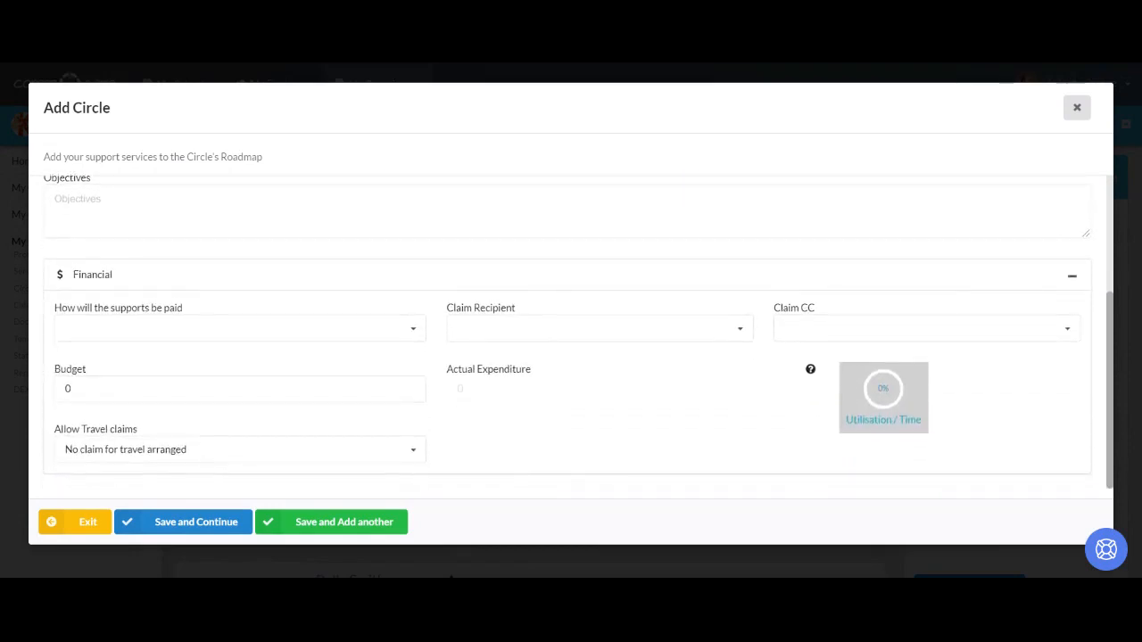
left_click(416, 338)
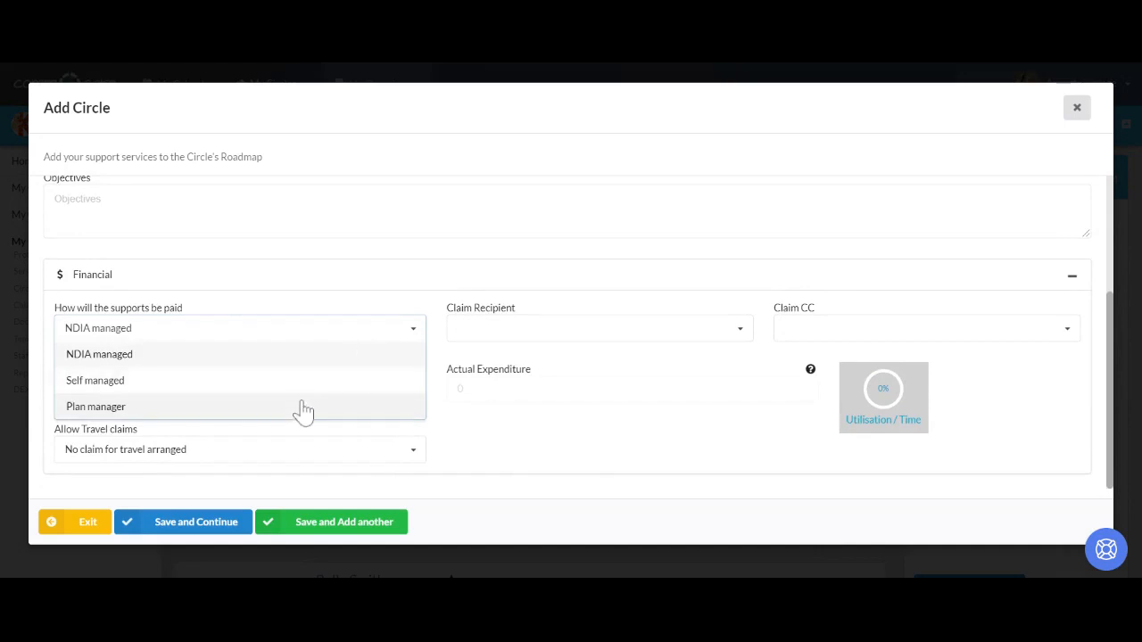
left_click(301, 412)
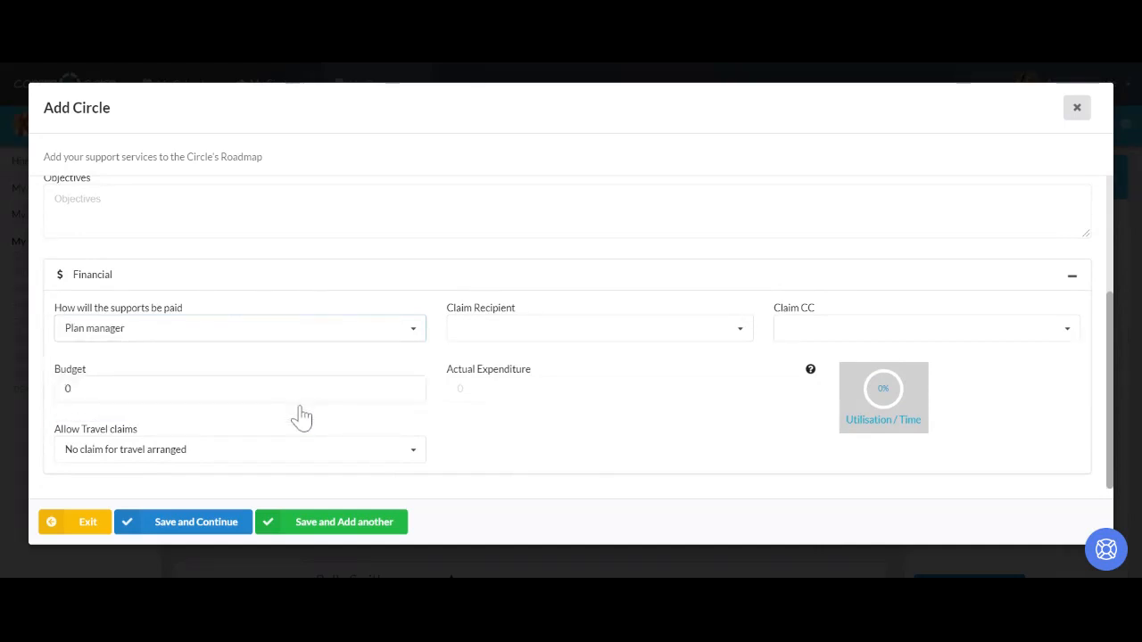
left_click(628, 333)
left_click(584, 362)
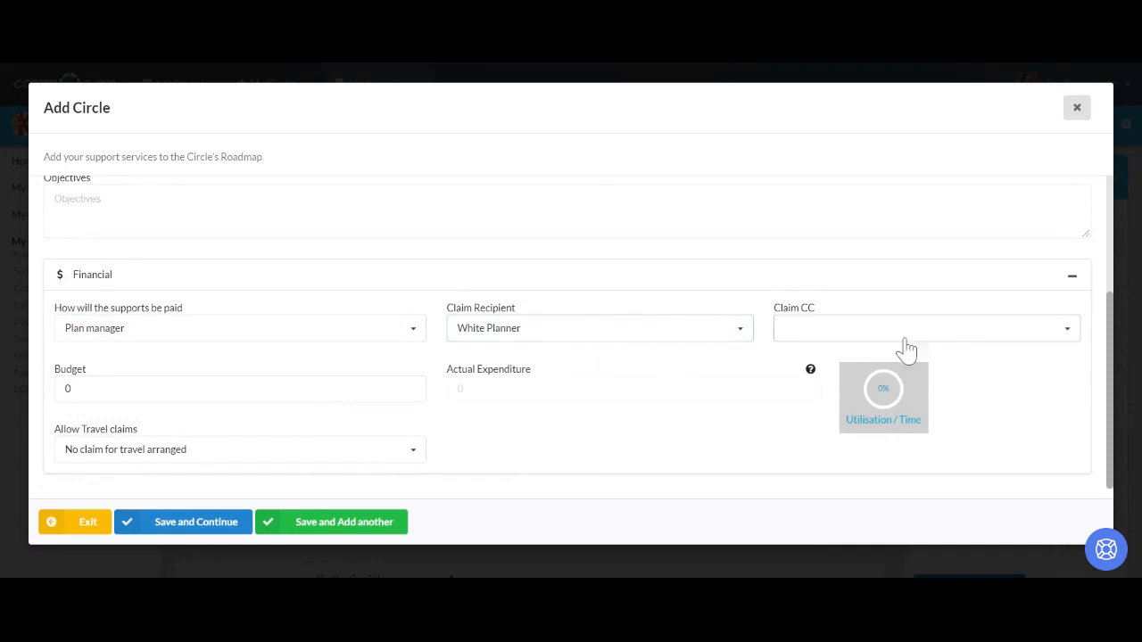
left_click(961, 338)
left_click(891, 362)
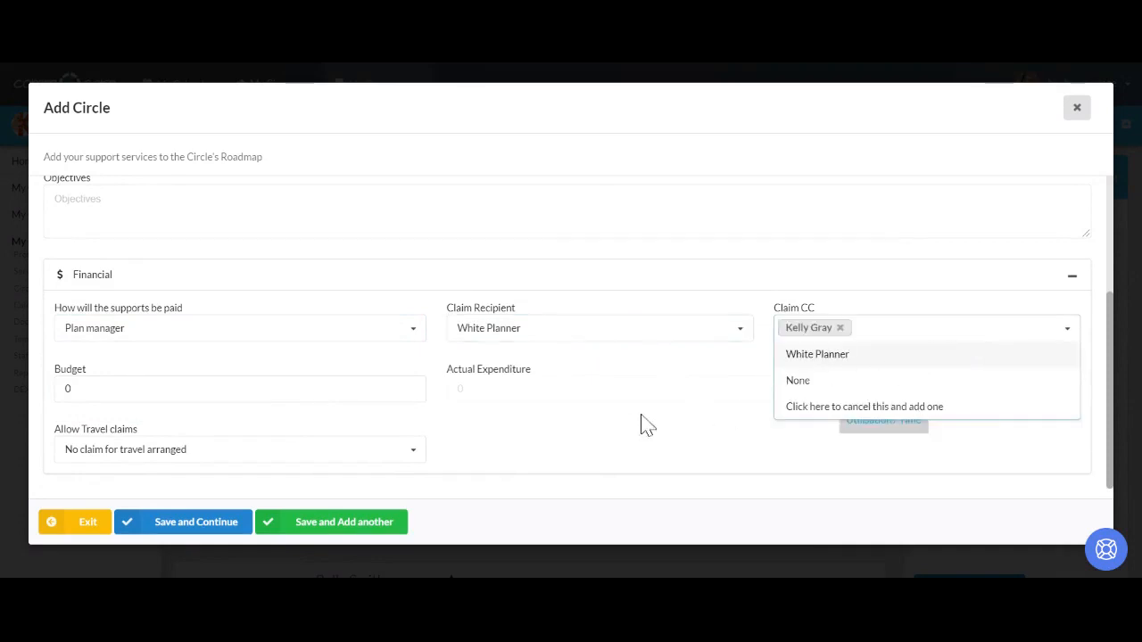
- Set the budget to 10000, allow travel claims with a 30 Min cap, and save
left_click(68, 389)
key("BackSpace")
type("10000")
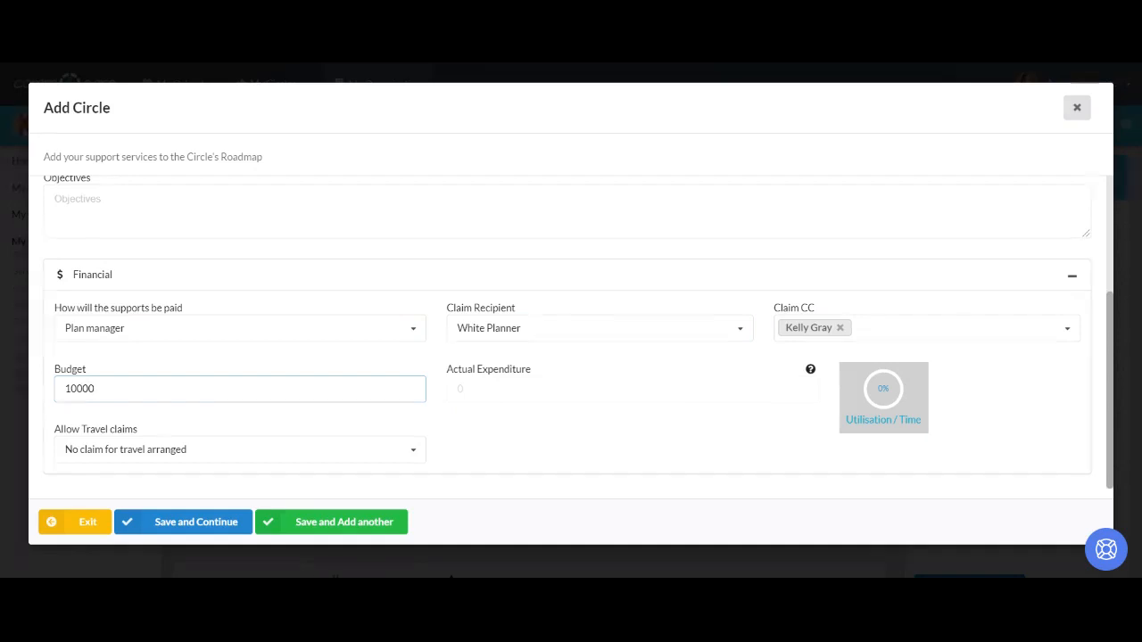
left_click(380, 459)
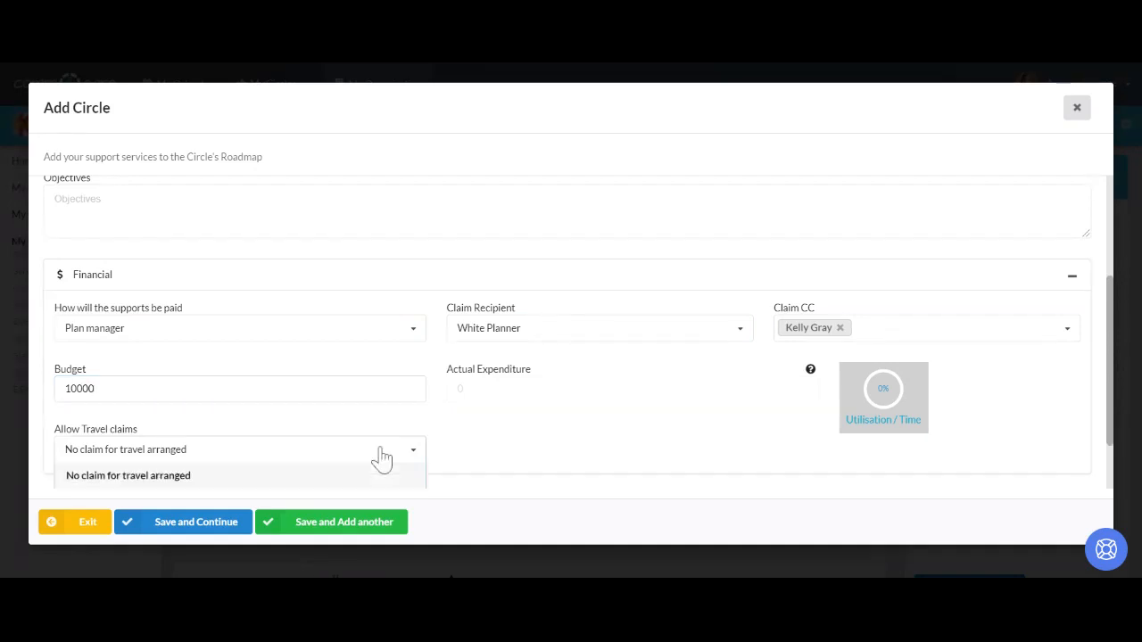
scroll(383, 460, "down", 1)
left_click(371, 426)
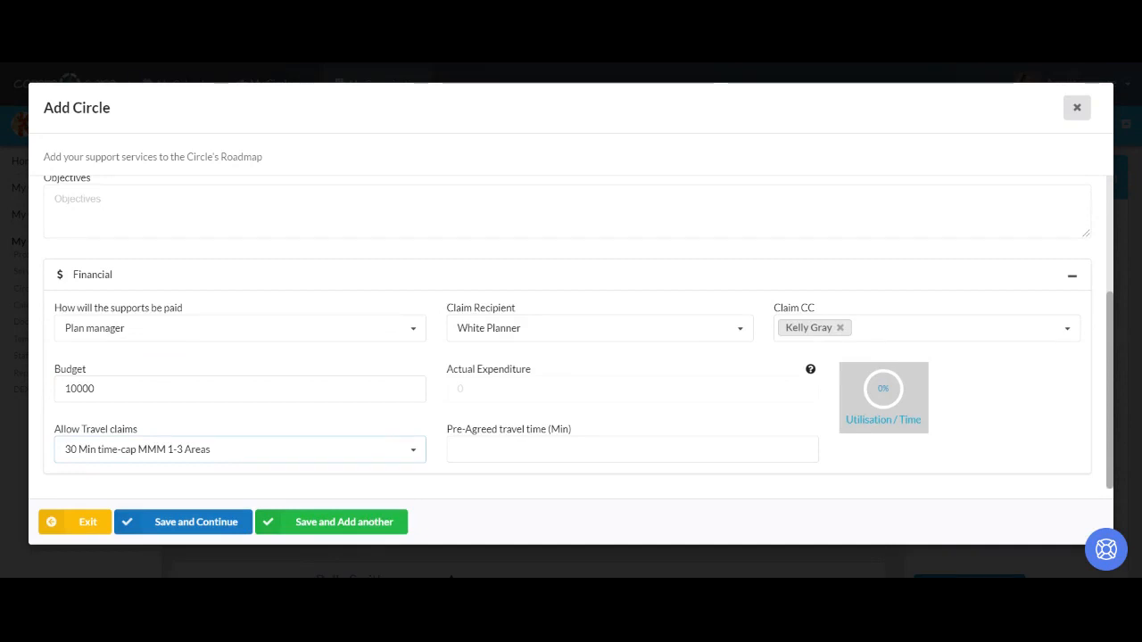
left_click(230, 523)
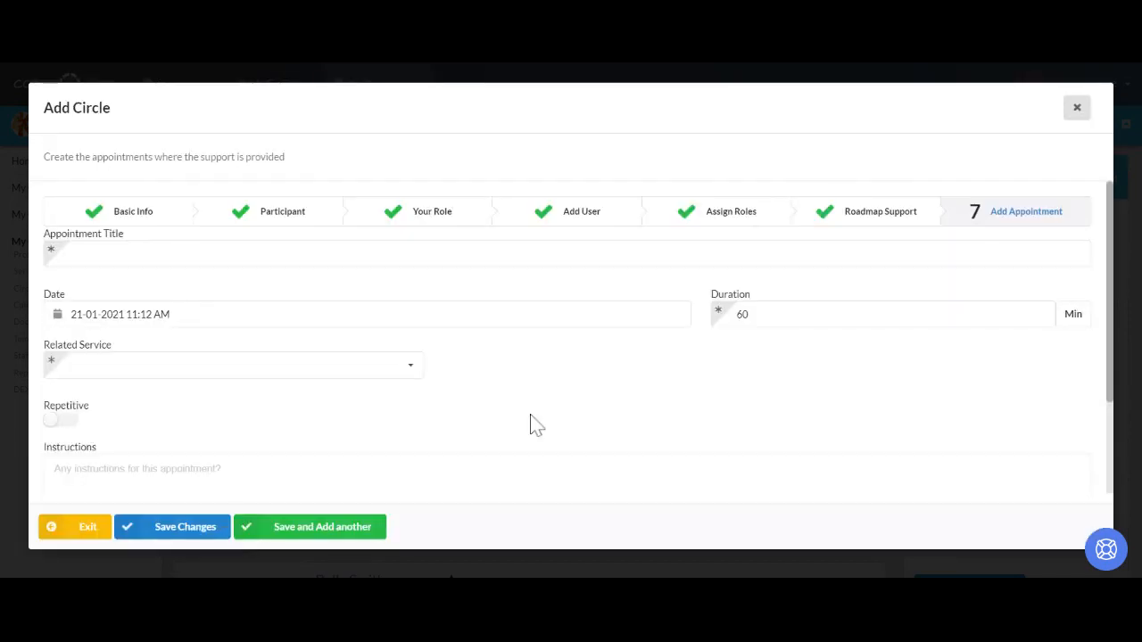
- Title the appointment 'CoS', linked to Coordination of Supports with the Level 2 support item
left_click(612, 255)
type("Co")
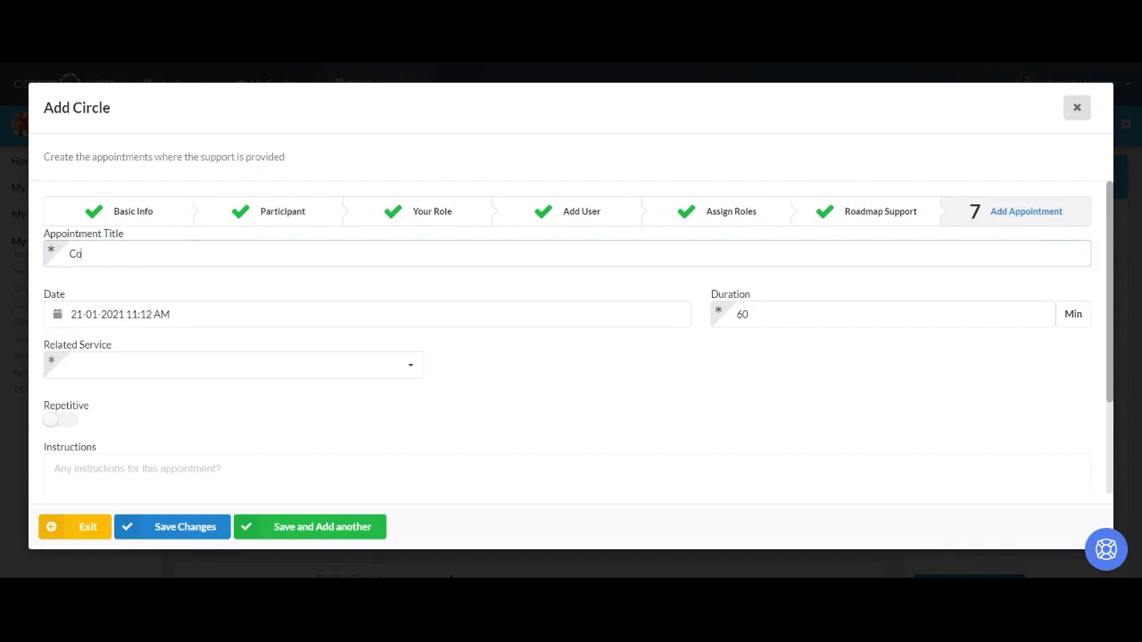
type("S")
left_click(417, 373)
left_click(321, 415)
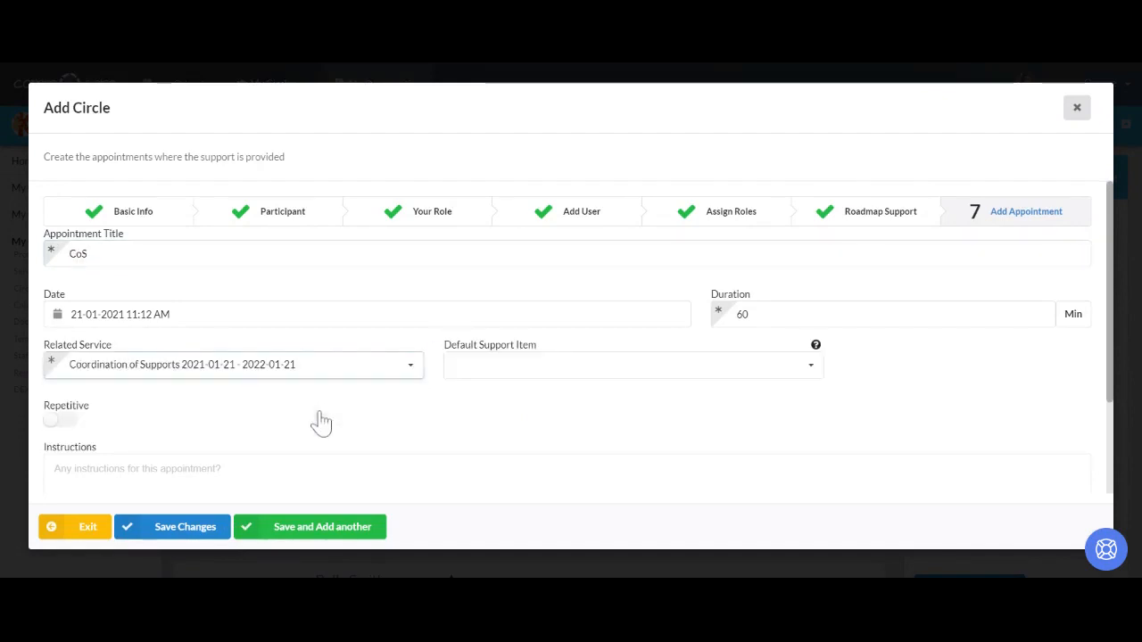
left_click(571, 371)
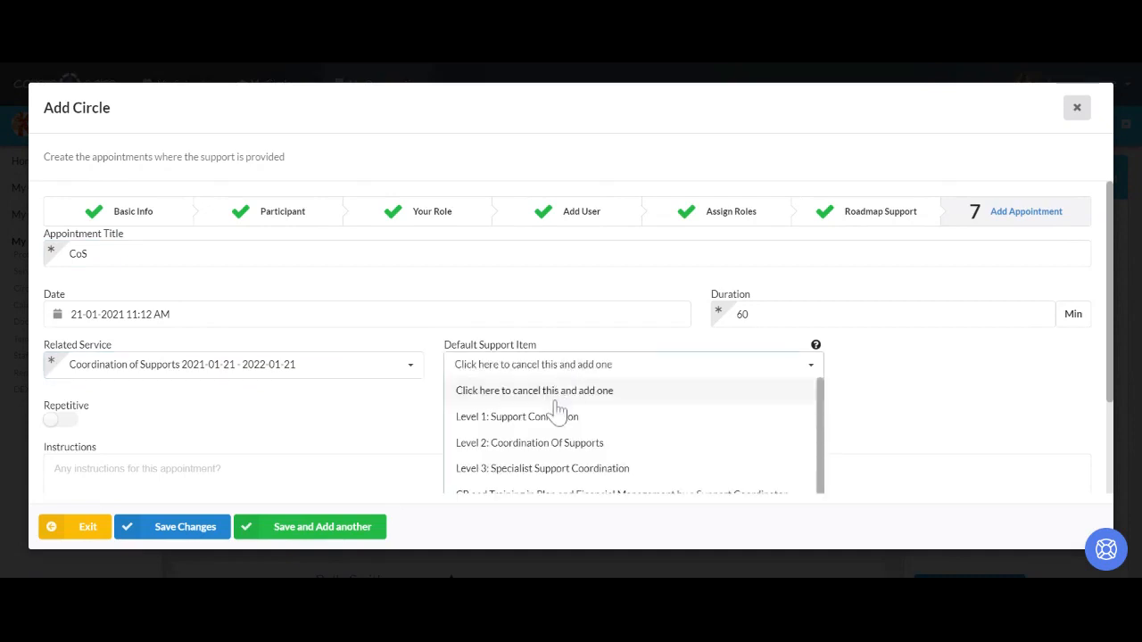
scroll(558, 407, "down", 1)
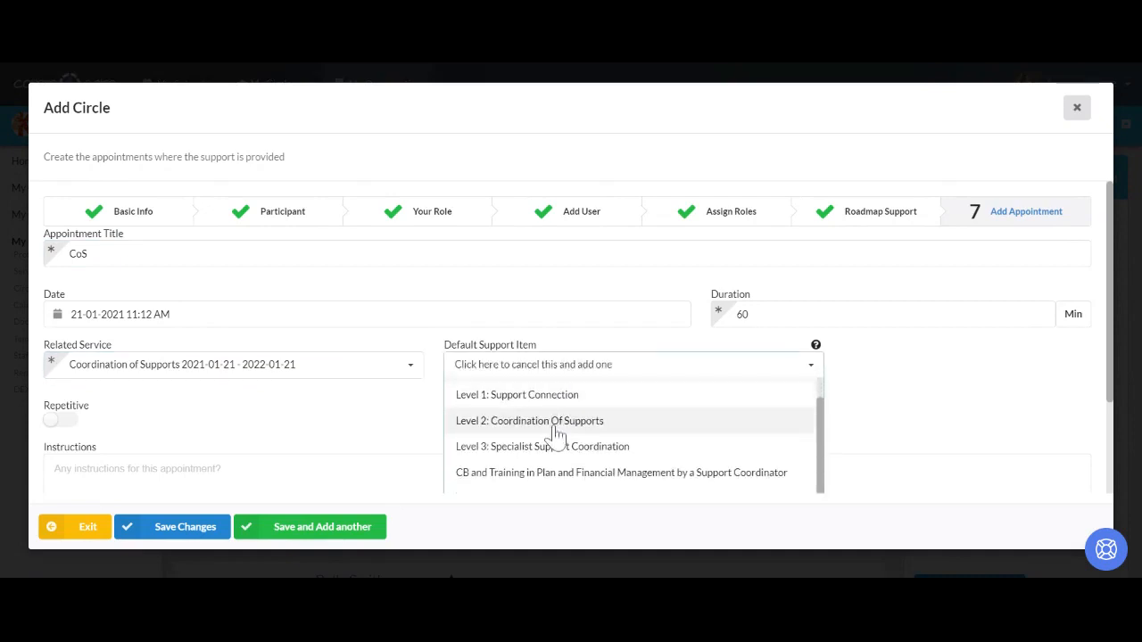
left_click(555, 428)
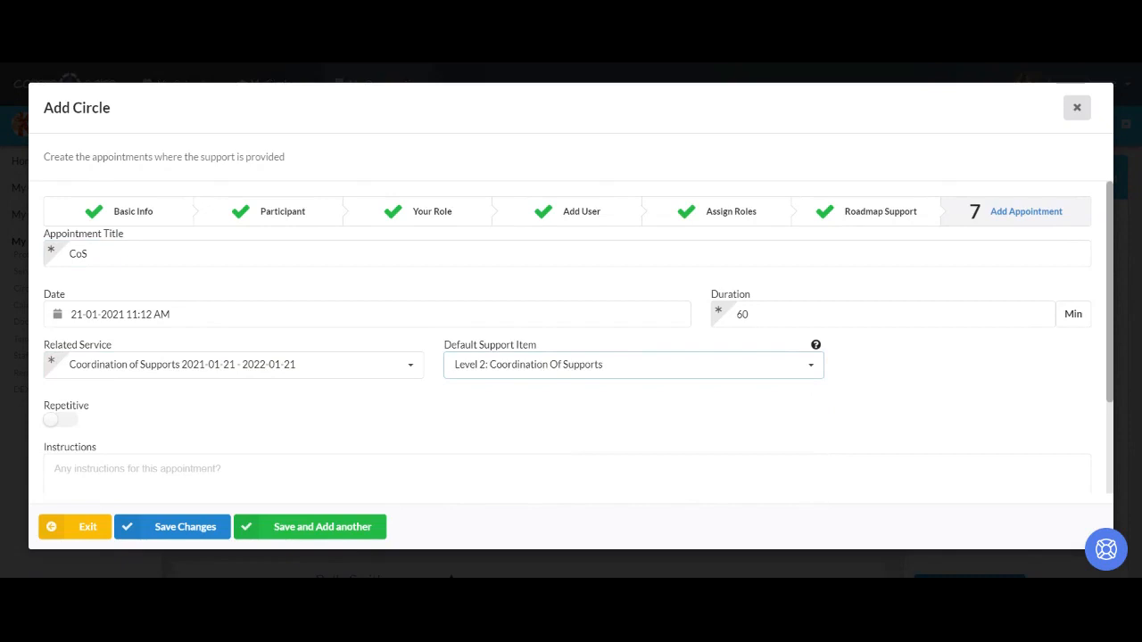
- Add the colleague as the appointment's attendee
scroll(554, 434, "down", 2)
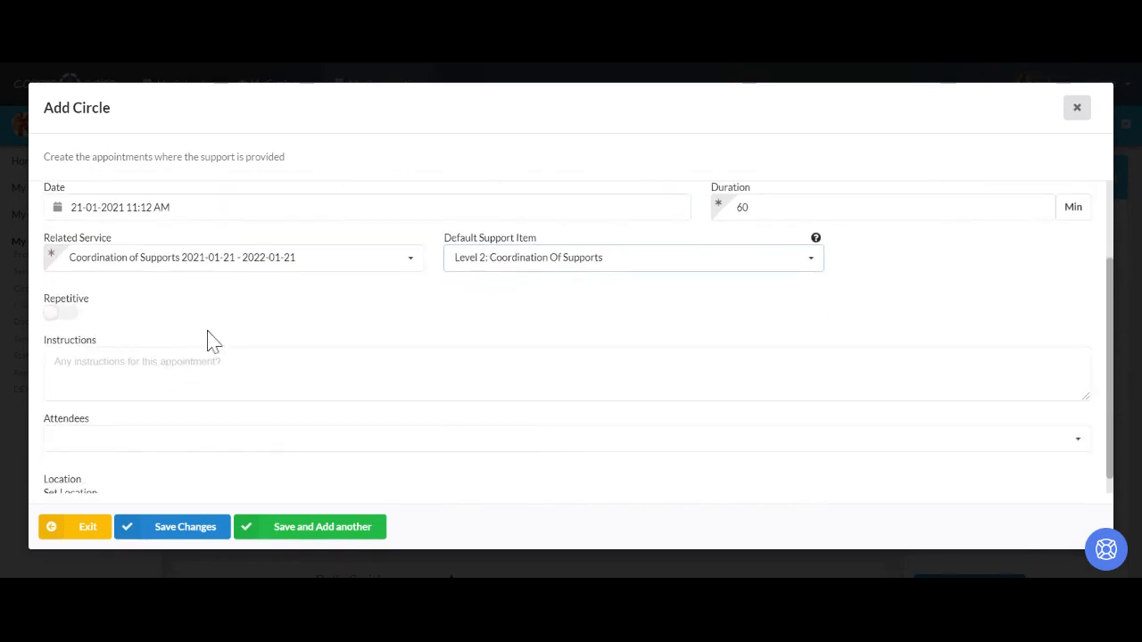
left_click(217, 441)
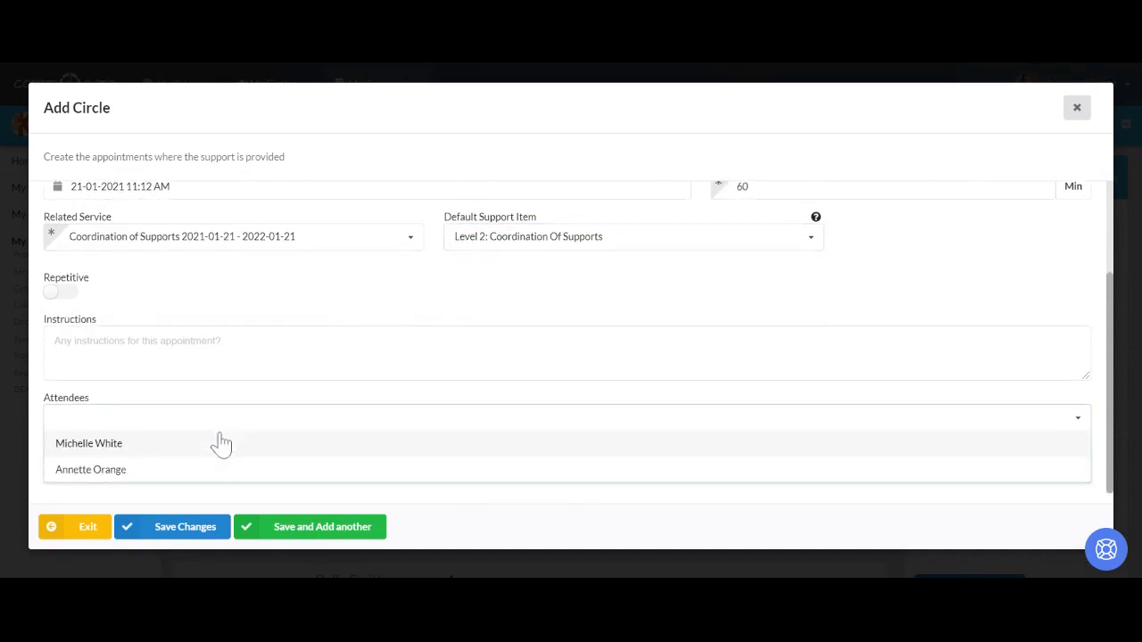
left_click(205, 448)
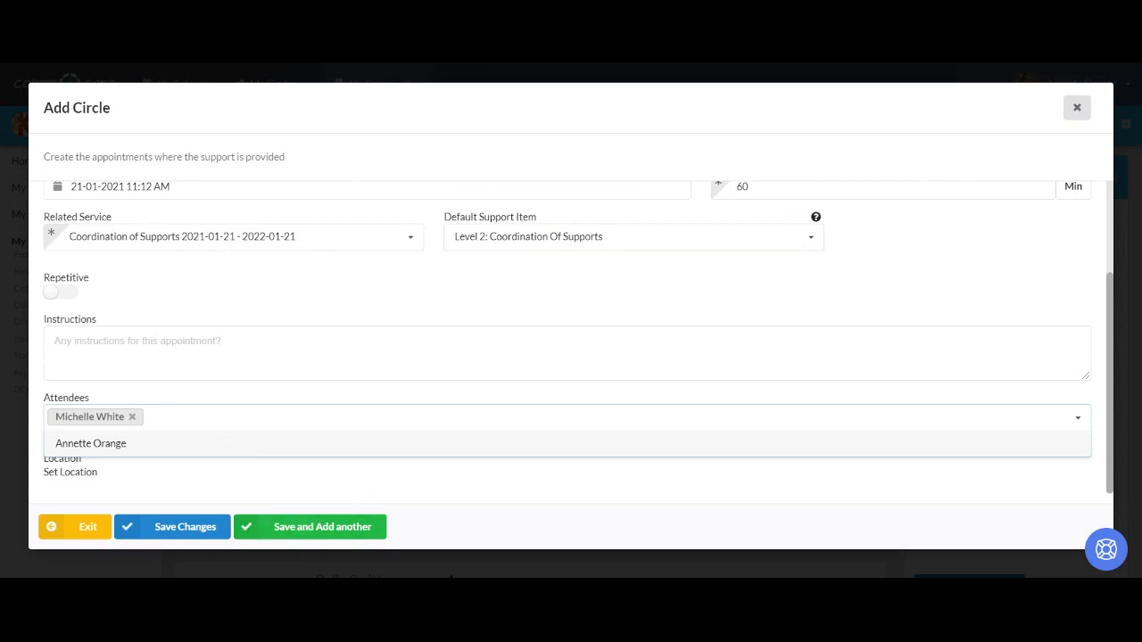
- Save the CoS appointment, then review the circle's Calendar, Timeline, Roadmap and Participant pages
left_click(205, 536)
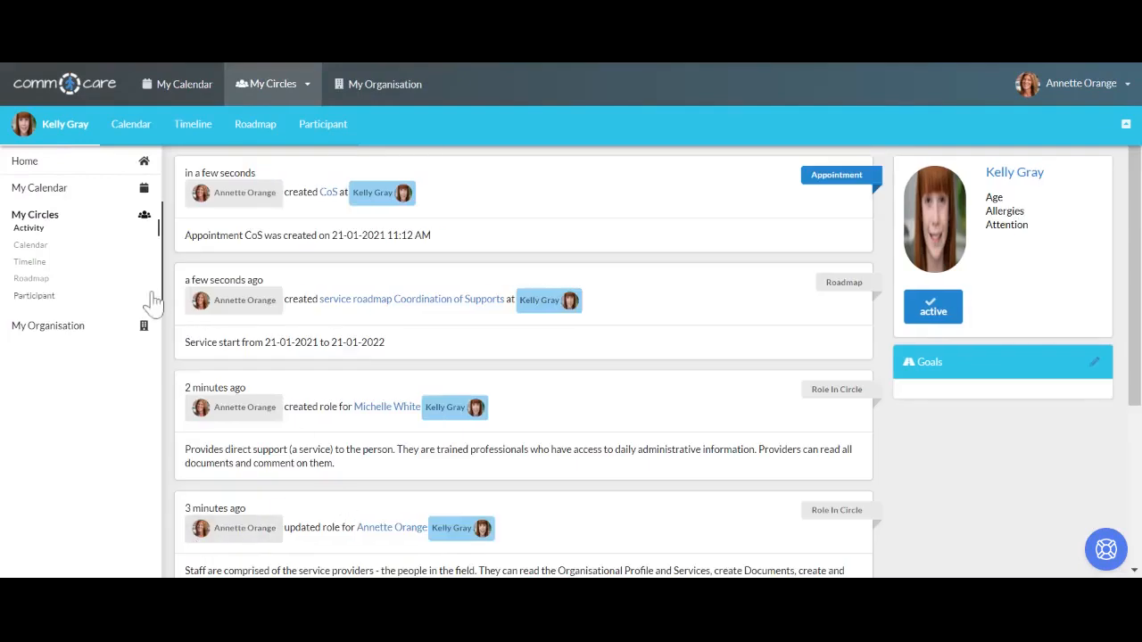
left_click(138, 143)
left_click(193, 141)
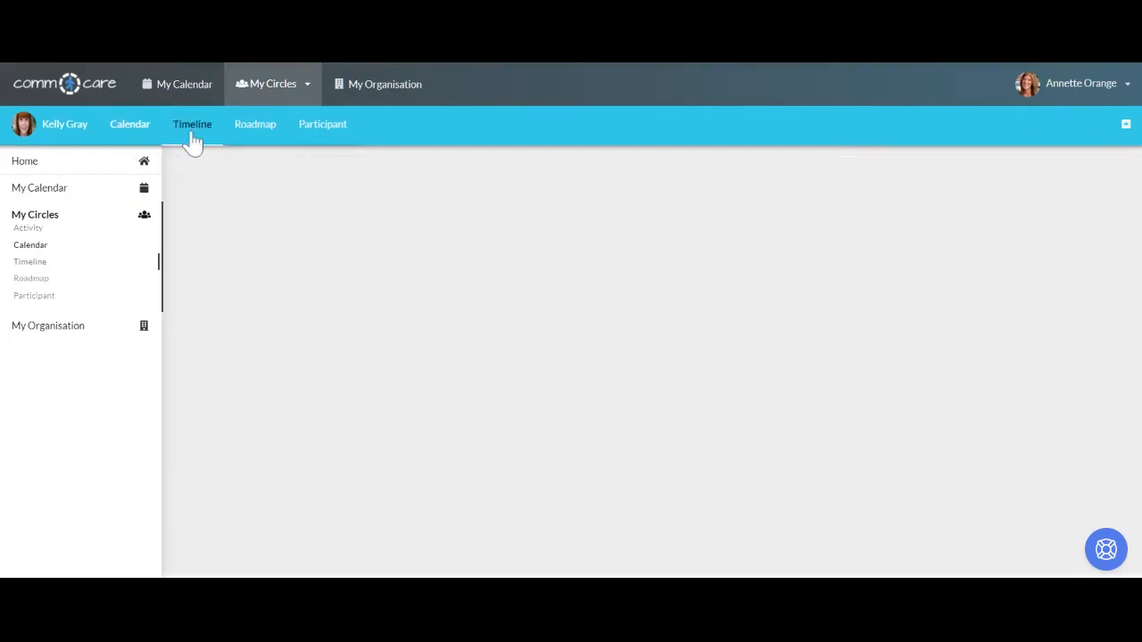
left_click(254, 139)
left_click(328, 136)
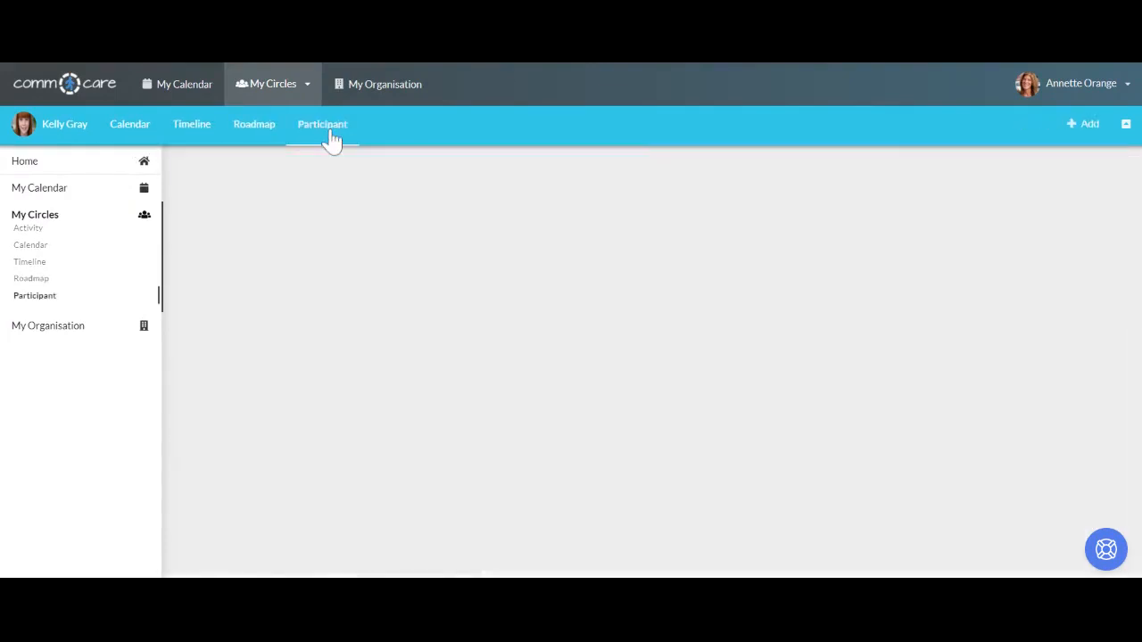